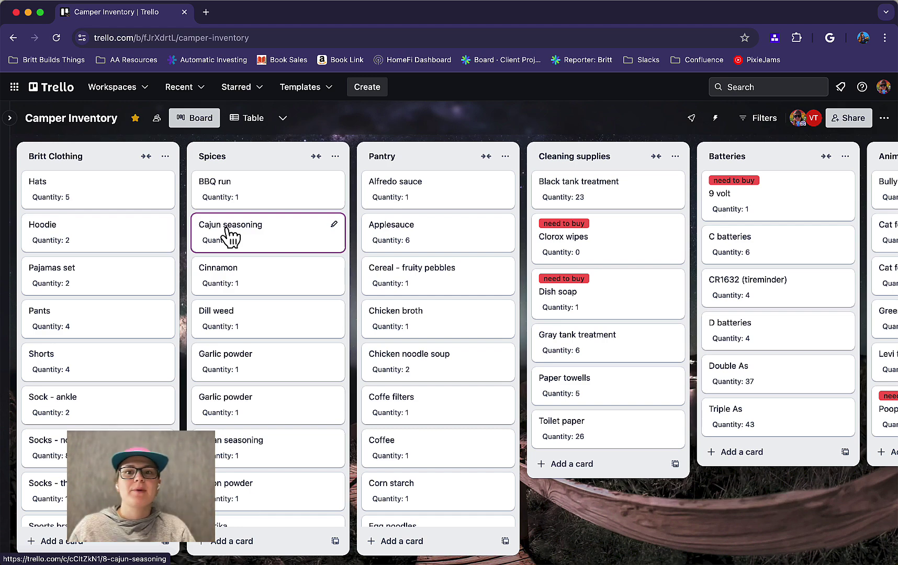
Step: Scroll across the Camper Inventory board, then open a new browser tab
{"action": "scroll", "coordinate": [337, 275], "scroll_direction": "right", "scroll_amount": 10}
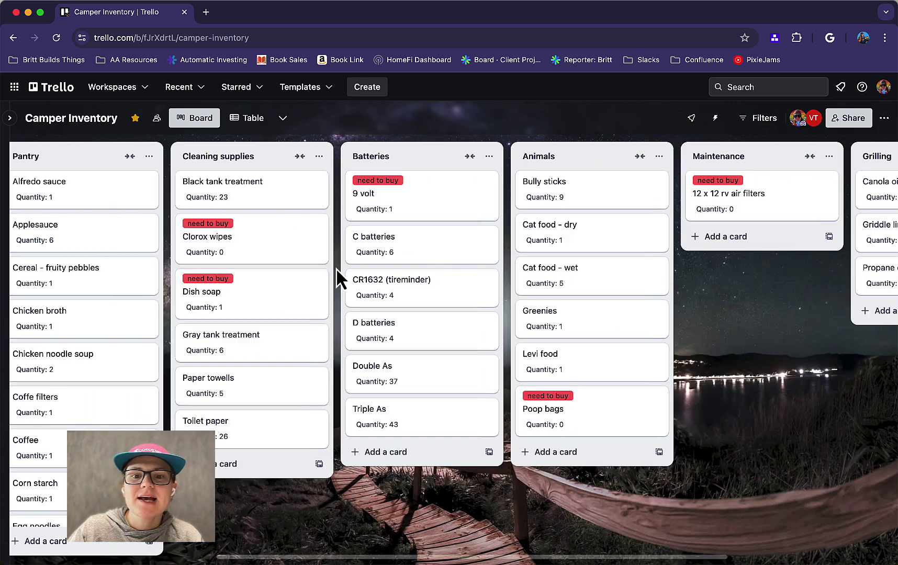
{"action": "scroll", "coordinate": [340, 275], "scroll_direction": "left", "scroll_amount": 10}
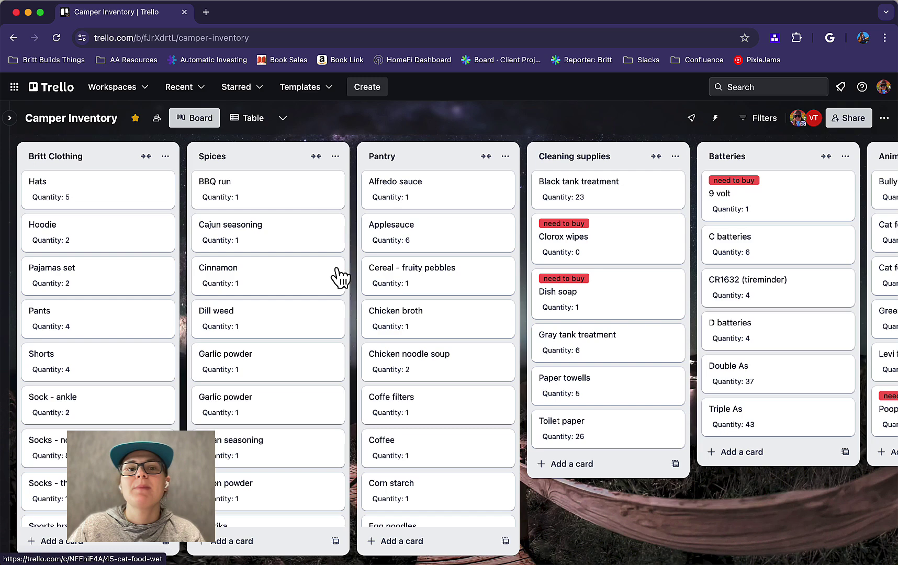
{"action": "key", "text": "super+t"}
Step: Load trello.substack.com from the address bar suggestion
{"action": "type", "text": "tr"}
{"action": "key", "text": "Down"}
{"action": "key", "text": "Return"}
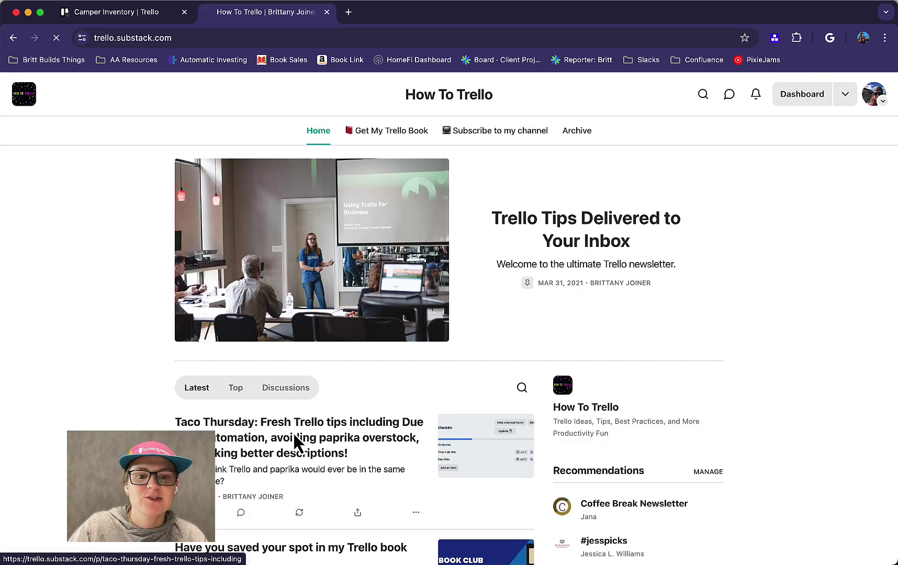
Step: Read the Taco Thursday post down to the paprika photo, then return to the Camper Inventory tab
{"action": "left_click", "coordinate": [295, 433]}
{"action": "scroll", "coordinate": [429, 353], "scroll_direction": "down", "scroll_amount": 20}
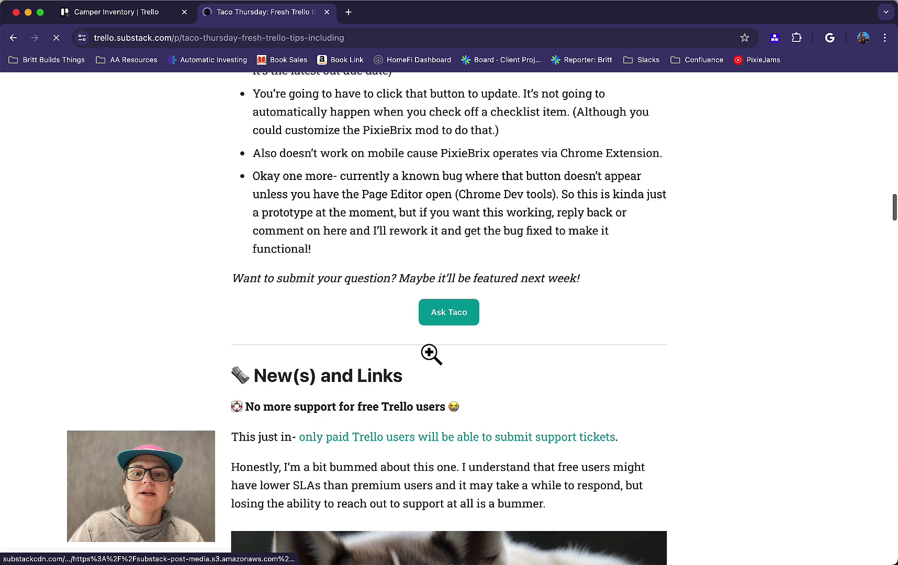
{"action": "scroll", "coordinate": [430, 354], "scroll_direction": "down", "scroll_amount": 10}
{"action": "scroll", "coordinate": [429, 354], "scroll_direction": "up", "scroll_amount": 2}
{"action": "scroll", "coordinate": [429, 355], "scroll_direction": "down", "scroll_amount": 10}
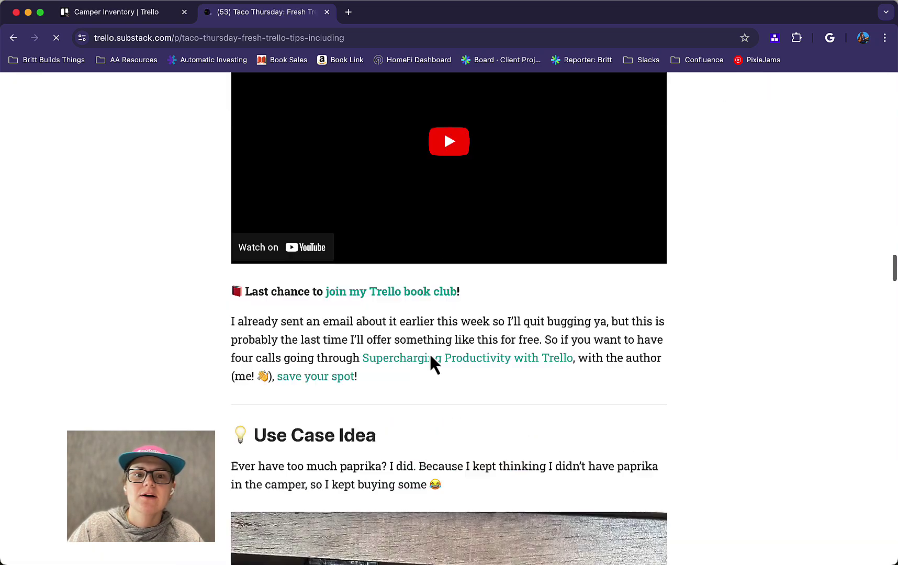
{"action": "scroll", "coordinate": [429, 352], "scroll_direction": "up", "scroll_amount": 1}
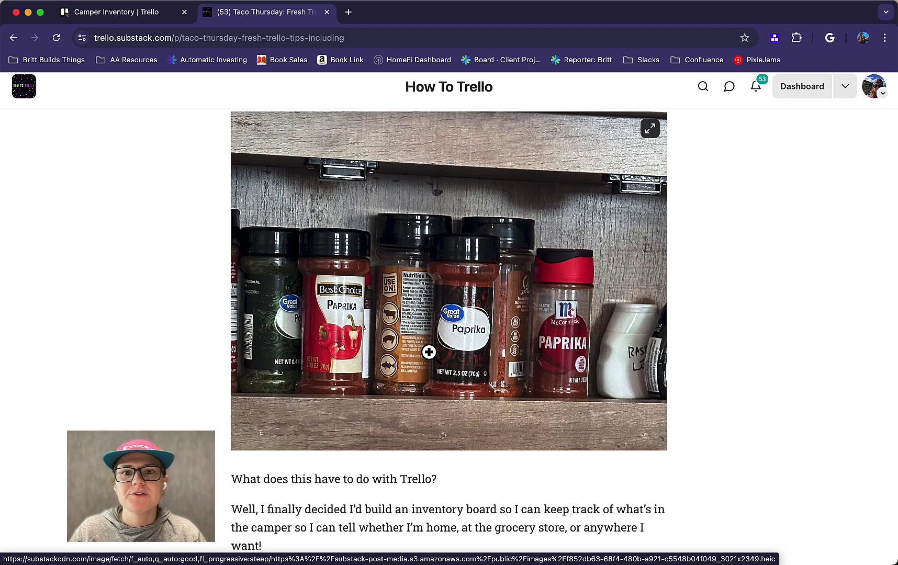
{"action": "left_click", "coordinate": [140, 24]}
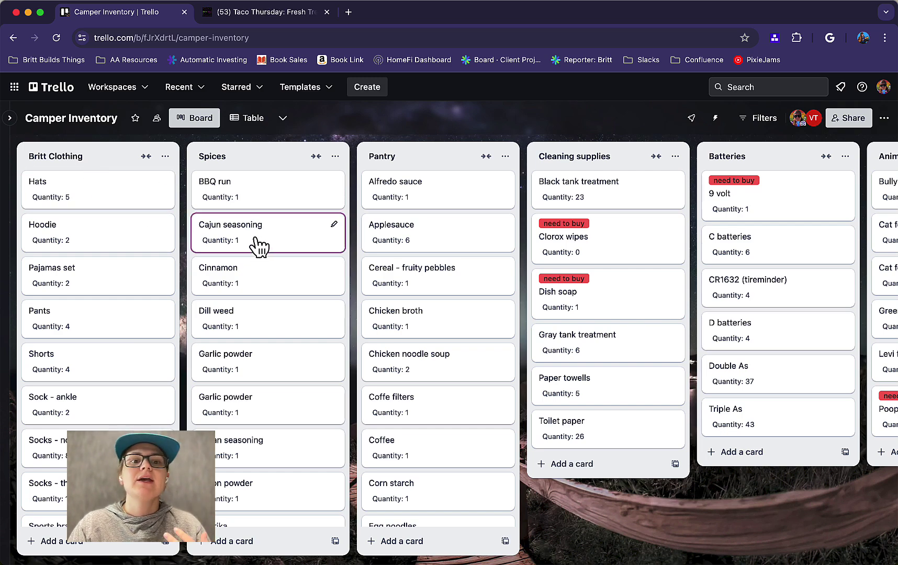
Step: Scan across the board's lists and open the Hats card in Britt Clothing showing Quantity 5
{"action": "scroll", "coordinate": [317, 207], "scroll_direction": "right", "scroll_amount": 3}
{"action": "scroll", "coordinate": [317, 205], "scroll_direction": "right", "scroll_amount": 10}
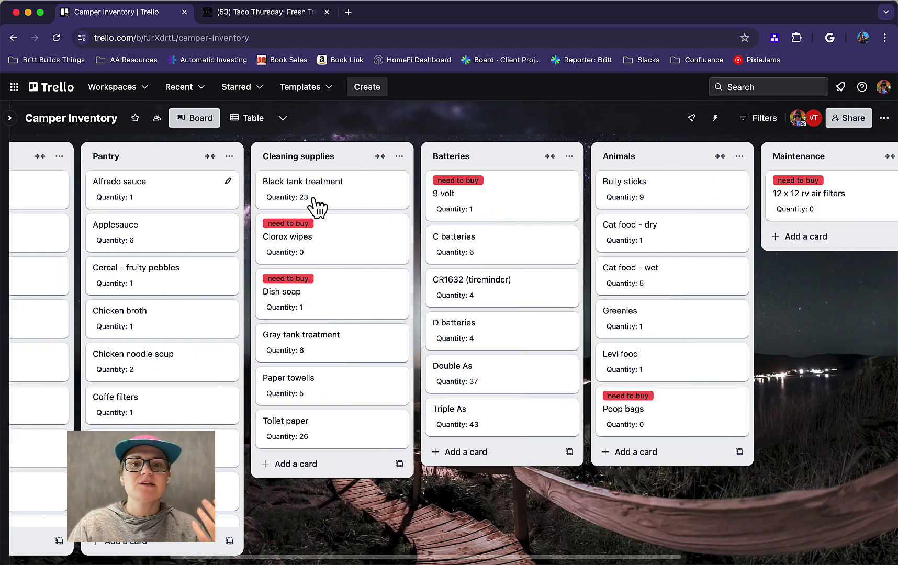
{"action": "scroll", "coordinate": [317, 205], "scroll_direction": "right", "scroll_amount": 1}
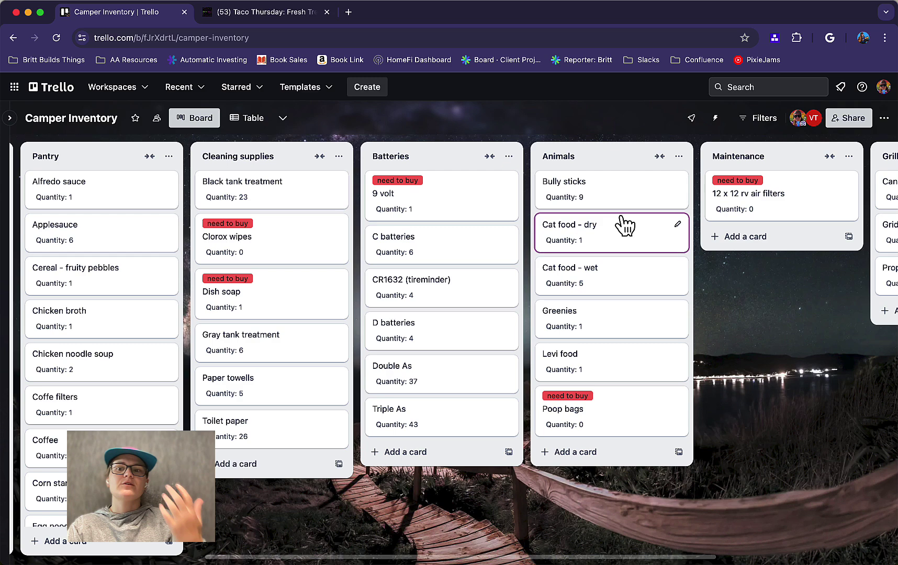
{"action": "scroll", "coordinate": [626, 224], "scroll_direction": "right", "scroll_amount": 7}
{"action": "scroll", "coordinate": [478, 305], "scroll_direction": "left", "scroll_amount": 20}
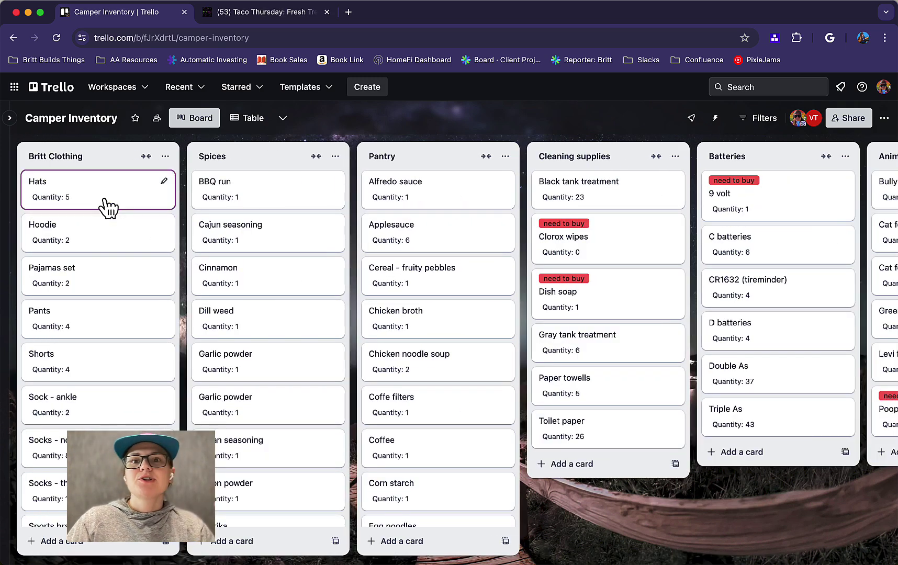
{"action": "scroll", "coordinate": [111, 367], "scroll_direction": "down", "scroll_amount": 2}
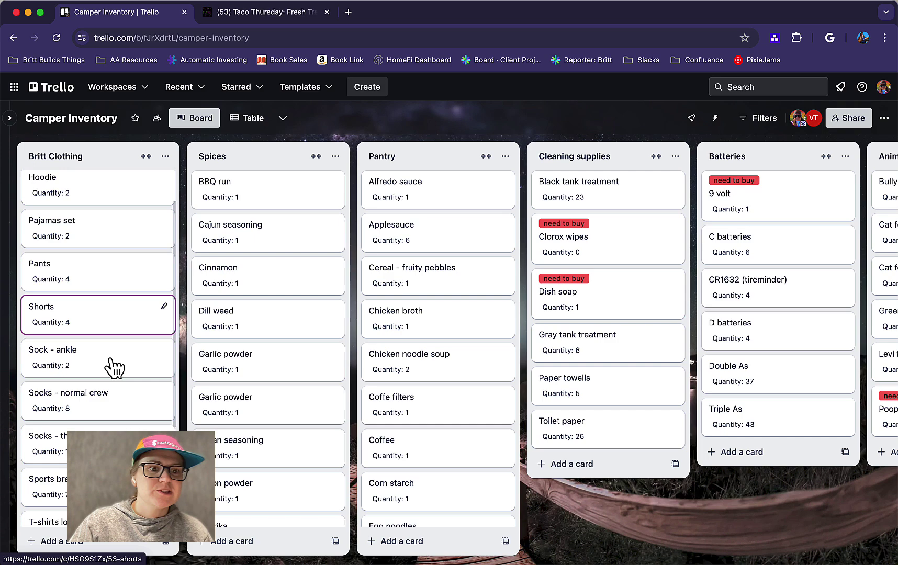
{"action": "scroll", "coordinate": [113, 356], "scroll_direction": "up", "scroll_amount": 2}
{"action": "left_click", "coordinate": [115, 206]}
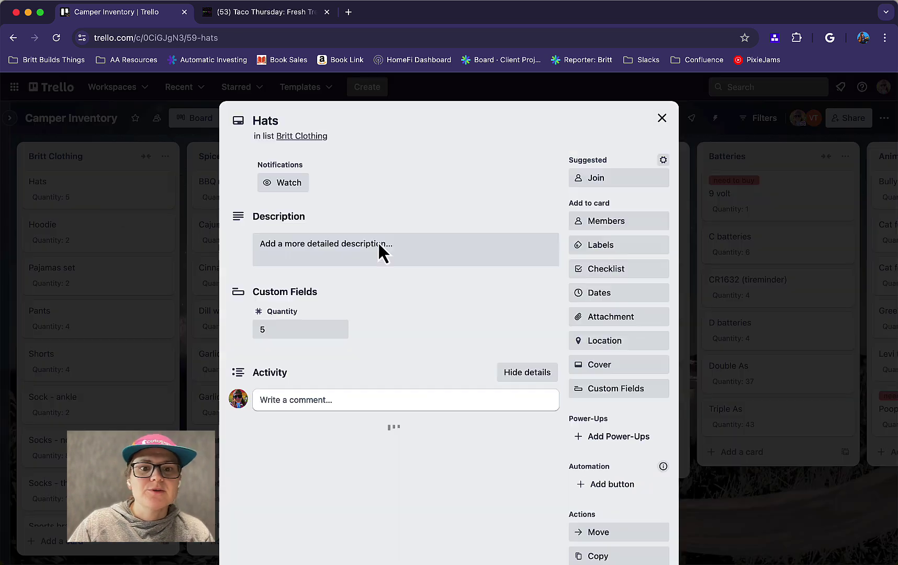
Step: Close the Hats card and bring up the board's Custom Fields list
{"action": "left_click", "coordinate": [85, 277]}
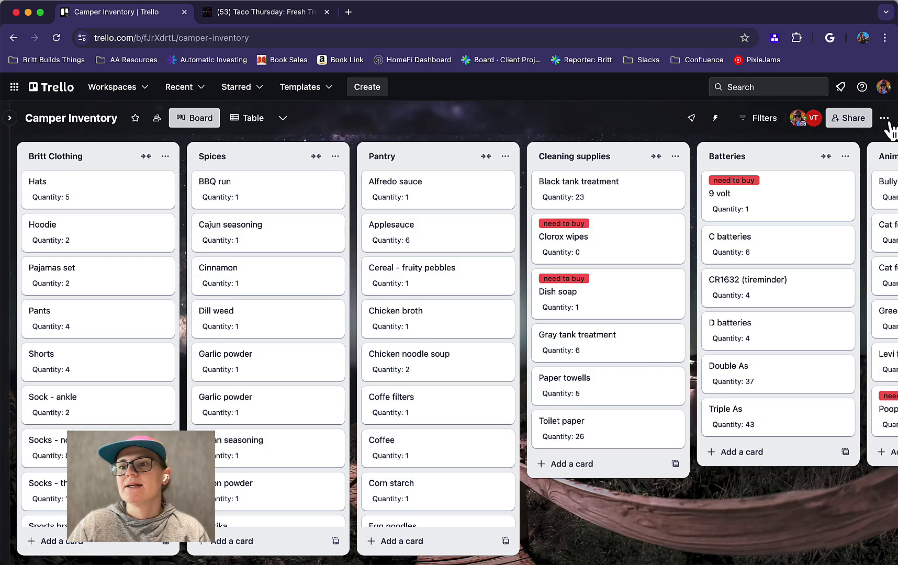
{"action": "left_click", "coordinate": [885, 118]}
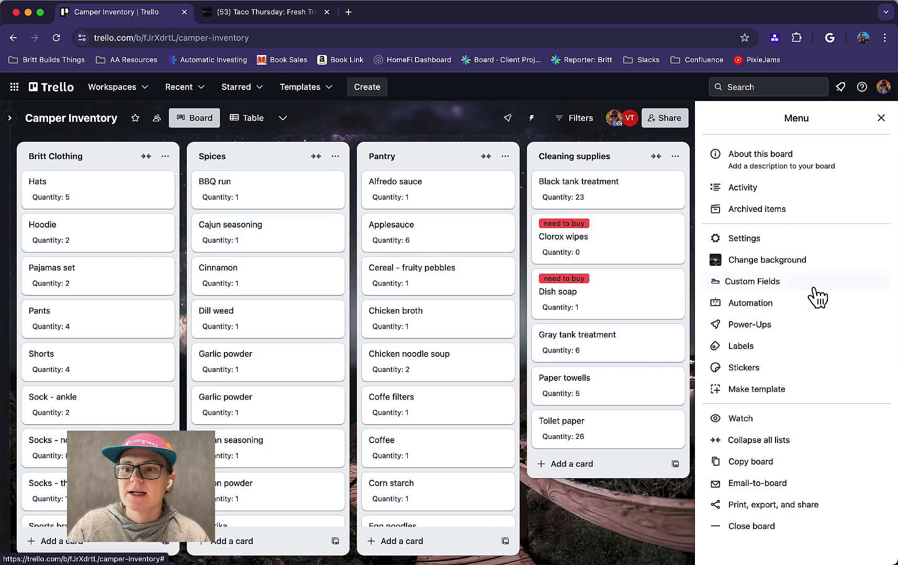
{"action": "left_click", "coordinate": [775, 284]}
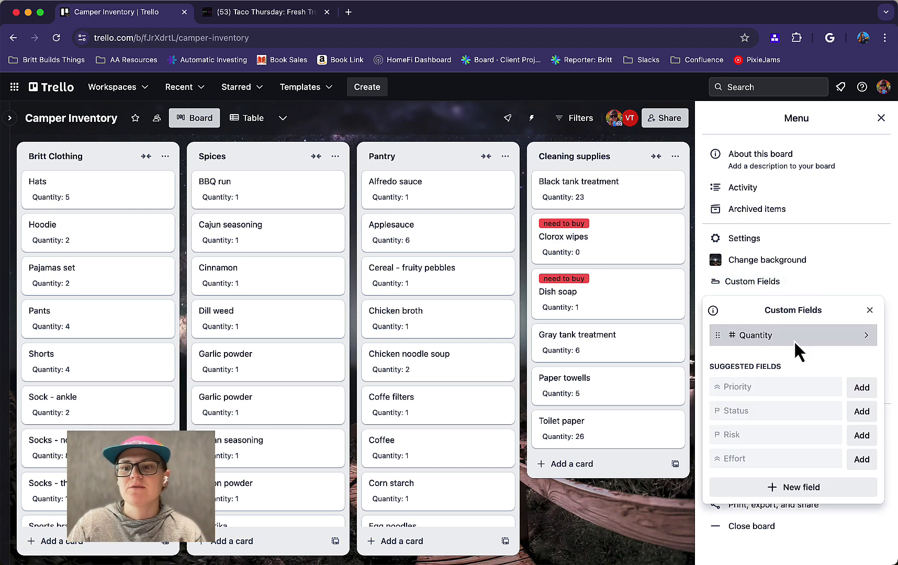
Step: Draft a Number custom field titled Qty, then discard it without creating it
{"action": "left_click", "coordinate": [770, 490]}
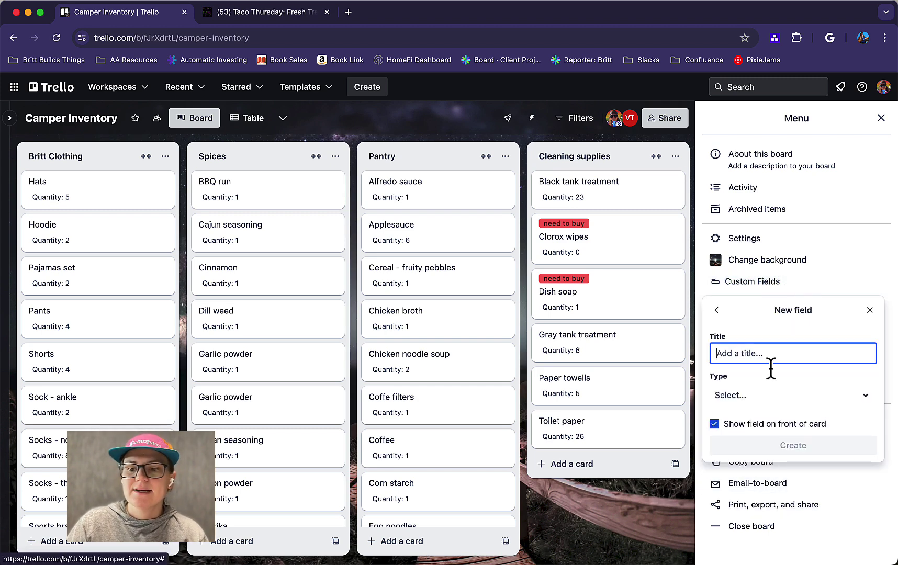
{"action": "type", "text": "QUantiy"}
{"action": "key", "text": "ctrl+a"}
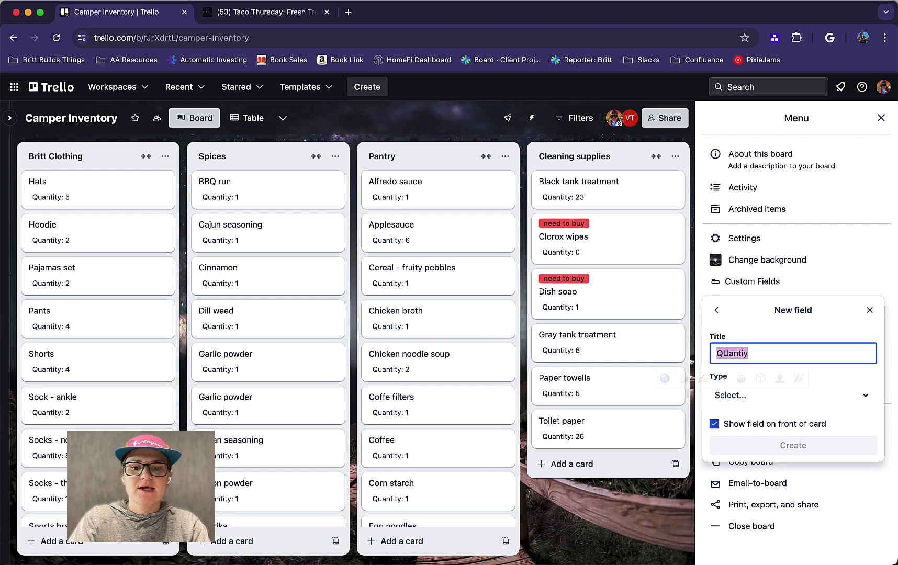
{"action": "type", "text": "Qty"}
{"action": "left_click", "coordinate": [755, 401]}
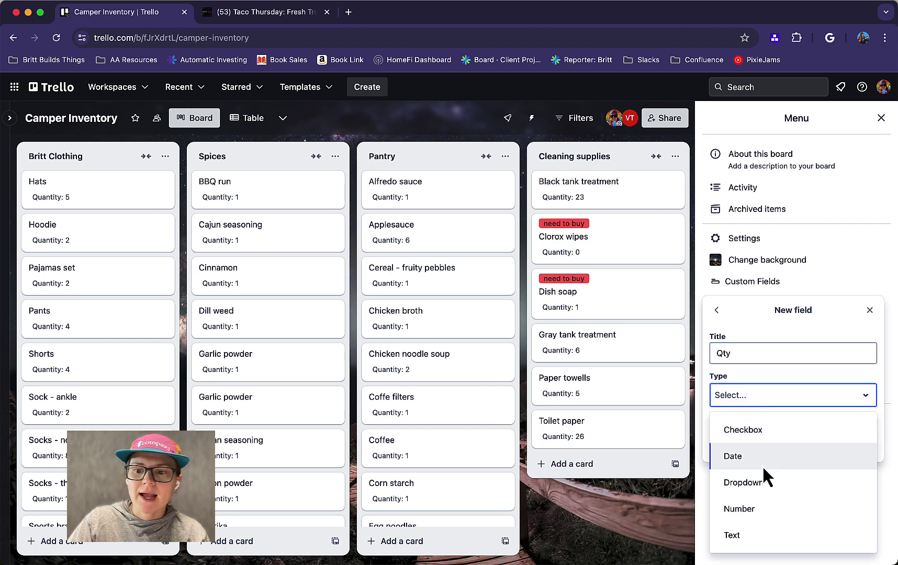
{"action": "left_click", "coordinate": [761, 516]}
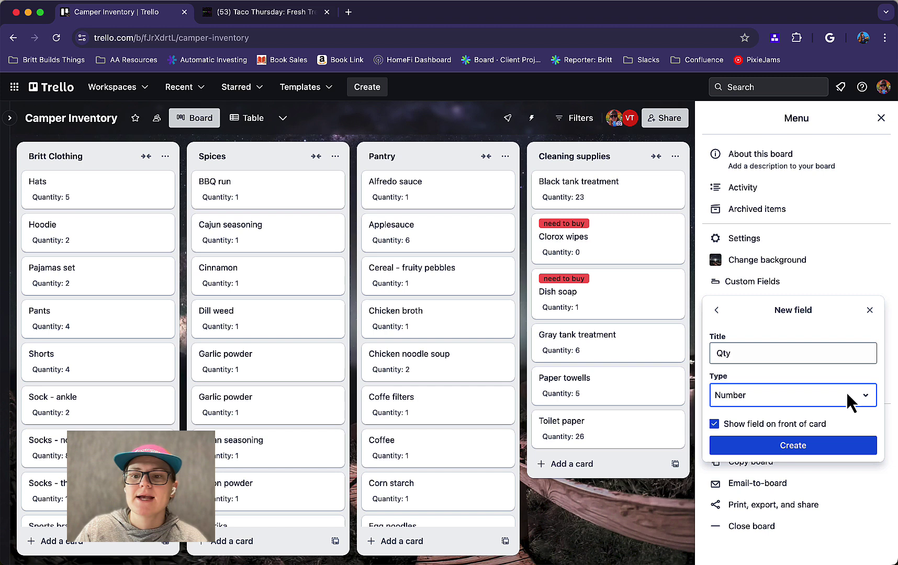
{"action": "left_click", "coordinate": [870, 310]}
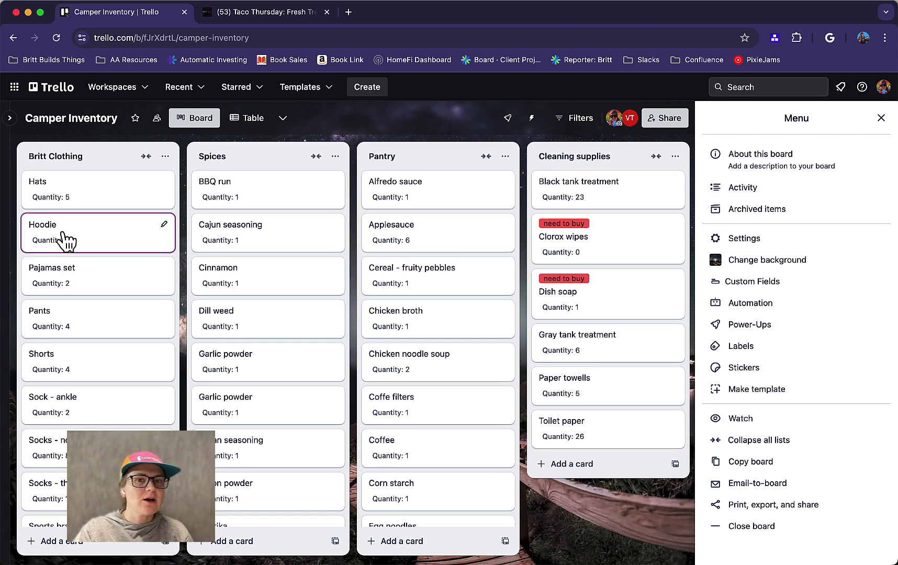
Step: Reopen and close the Hats card, close the board menu, and scroll through the lists
{"action": "scroll", "coordinate": [96, 351], "scroll_direction": "down", "scroll_amount": 2}
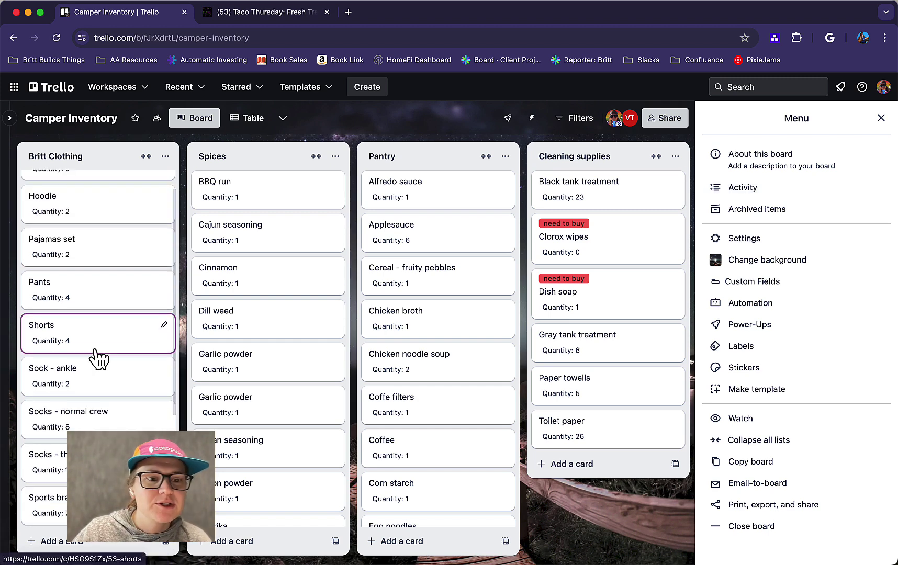
{"action": "scroll", "coordinate": [110, 220], "scroll_direction": "up", "scroll_amount": 2}
{"action": "left_click", "coordinate": [114, 199]}
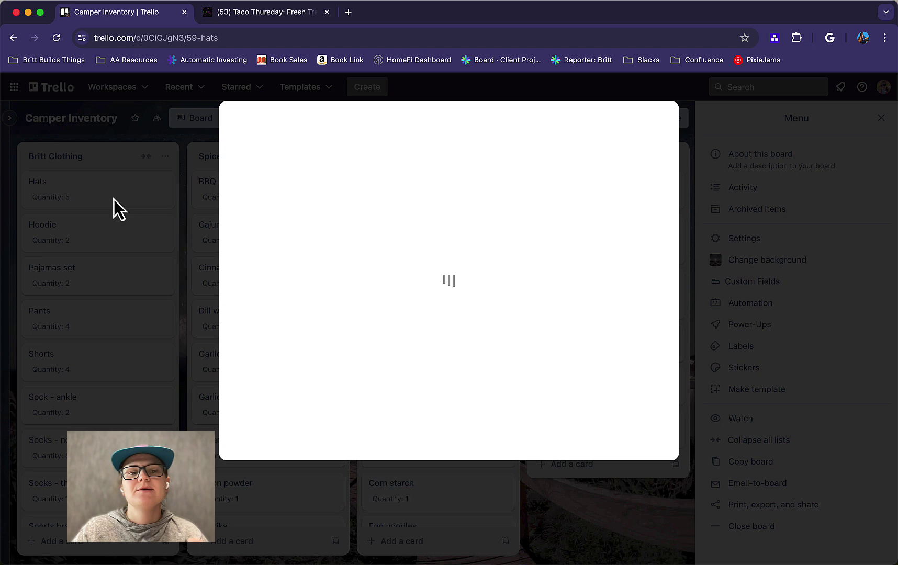
{"action": "left_click", "coordinate": [150, 240]}
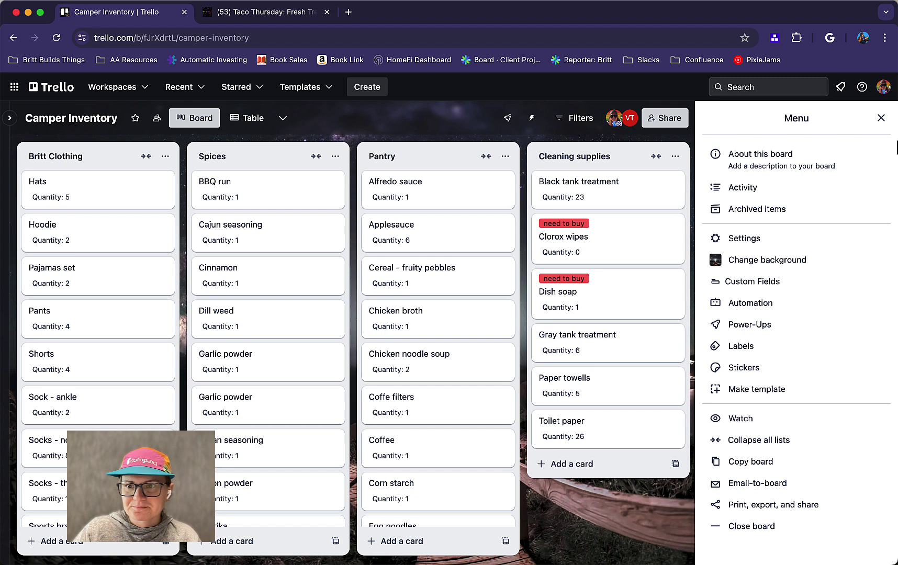
{"action": "left_click", "coordinate": [882, 119]}
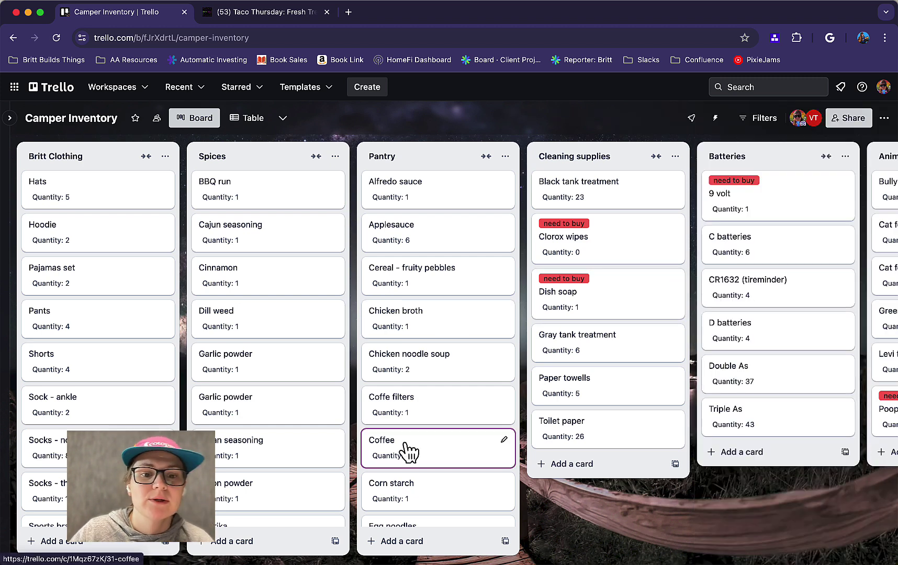
{"action": "scroll", "coordinate": [409, 449], "scroll_direction": "down", "scroll_amount": 3}
{"action": "scroll", "coordinate": [409, 449], "scroll_direction": "up", "scroll_amount": 3}
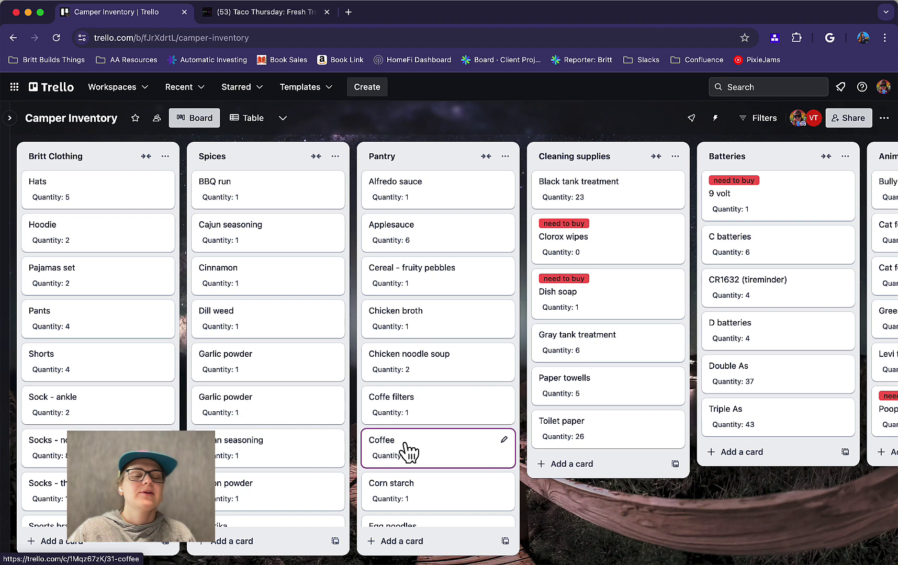
{"action": "scroll", "coordinate": [124, 343], "scroll_direction": "down", "scroll_amount": 3}
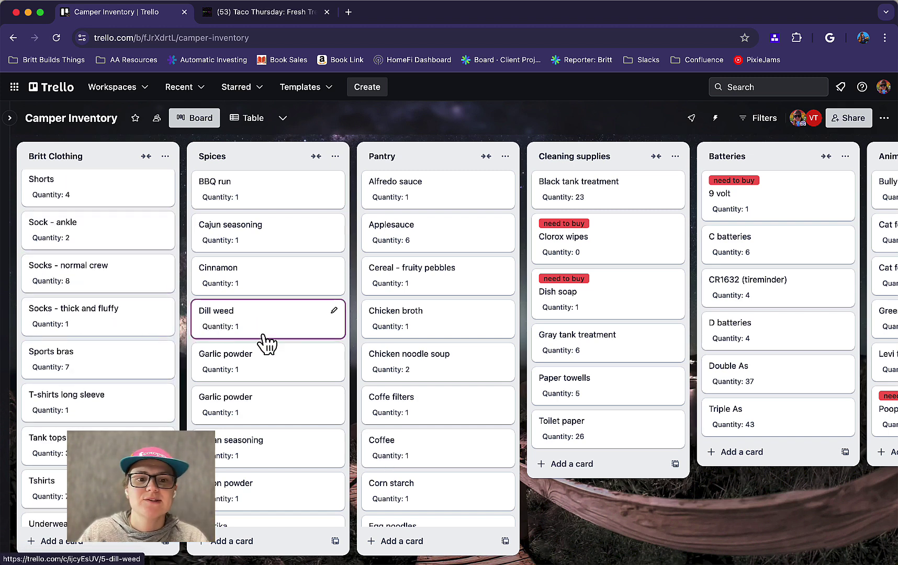
{"action": "scroll", "coordinate": [281, 254], "scroll_direction": "down", "scroll_amount": 5}
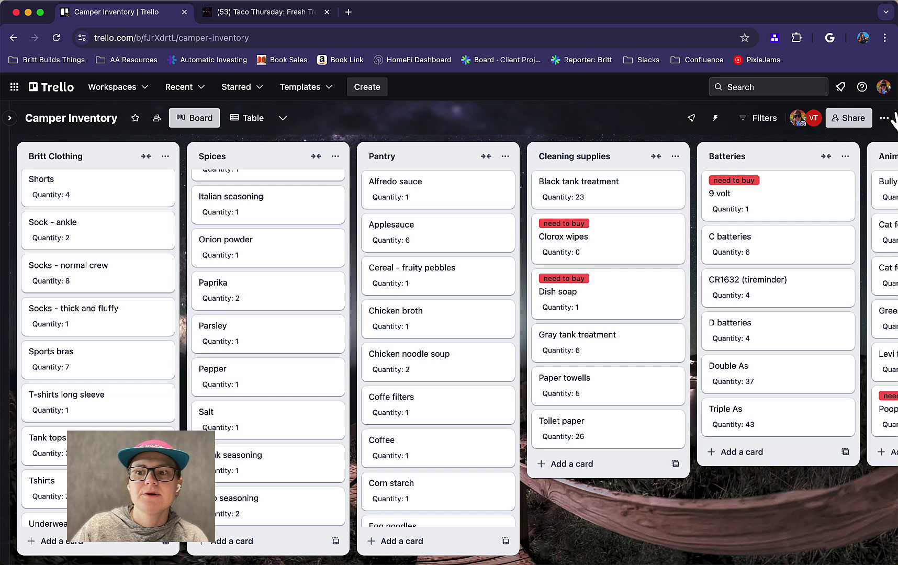
Step: Filter the automation Rules list to Enabled with the time-zone warning ignored, then start a new tab
{"action": "left_click", "coordinate": [711, 121]}
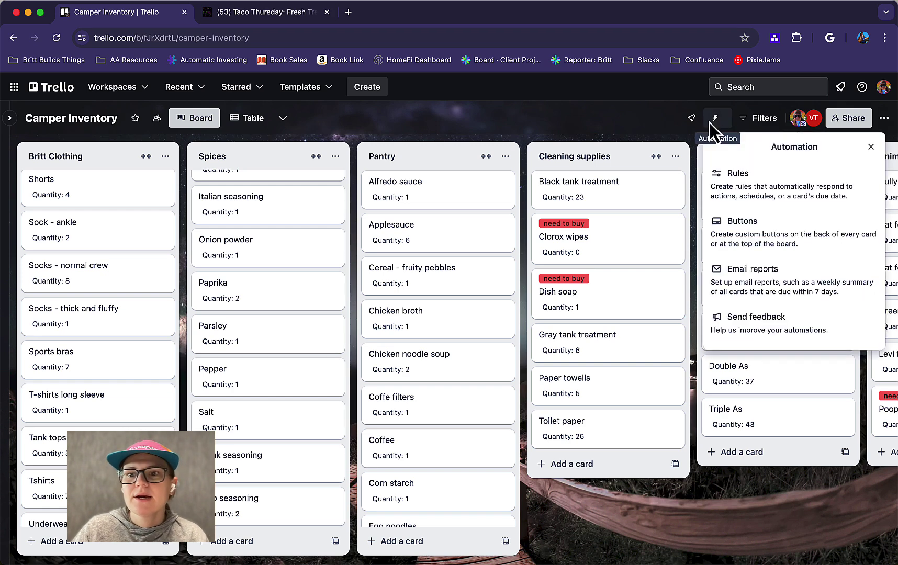
{"action": "left_click", "coordinate": [744, 191]}
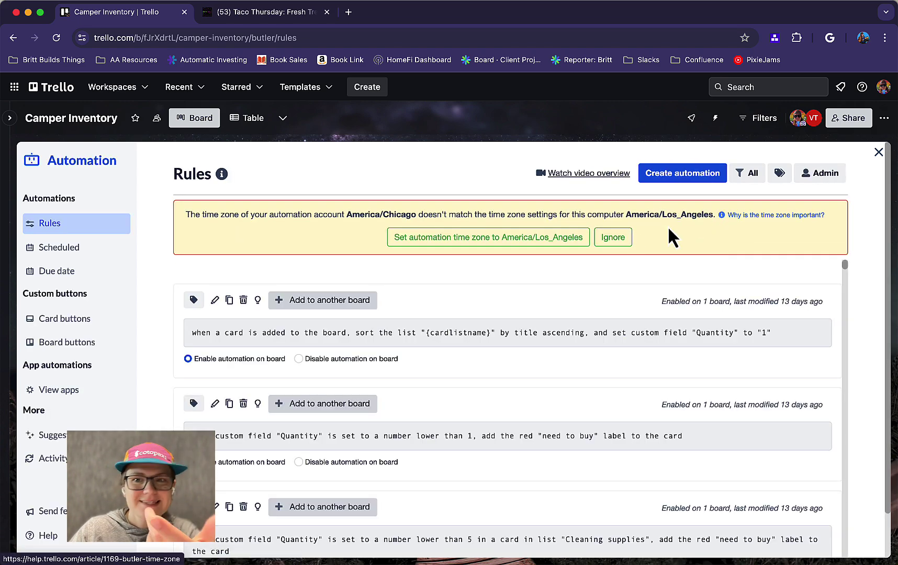
{"action": "left_click", "coordinate": [618, 240]}
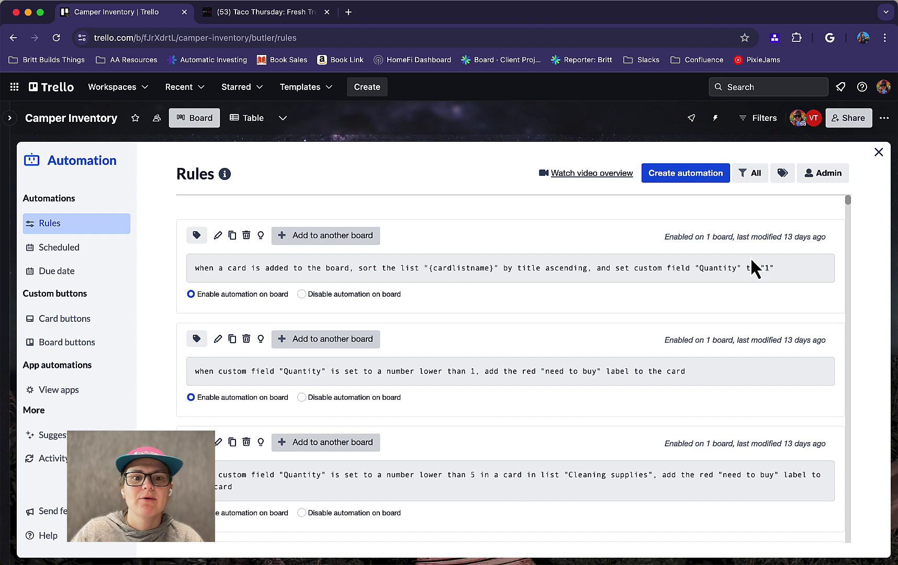
{"action": "left_click", "coordinate": [752, 173]}
{"action": "left_click", "coordinate": [762, 236]}
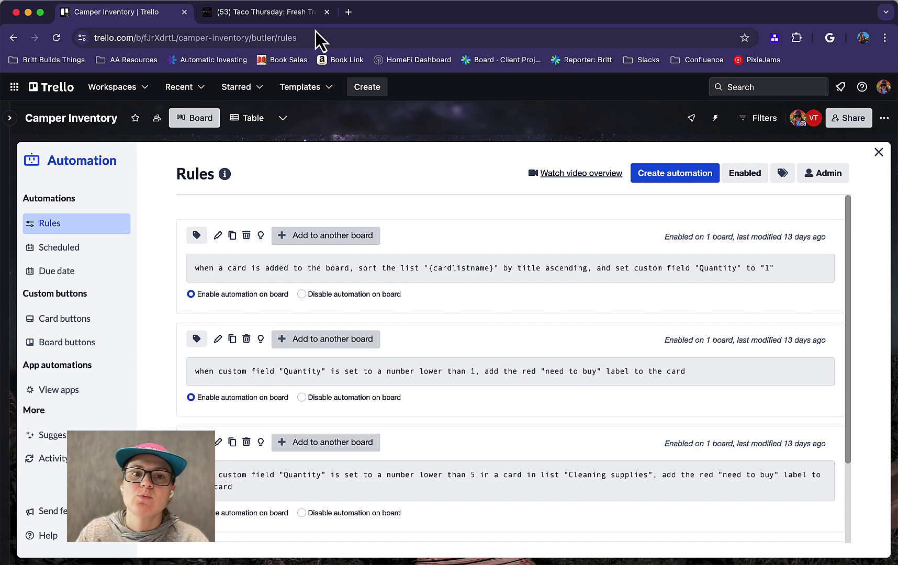
{"action": "key", "text": "super+t"}
Step: Open the Camper Inventory board from the 'camper i' suggestion and move the Taco Thursday tab right
{"action": "type", "text": "camper"}
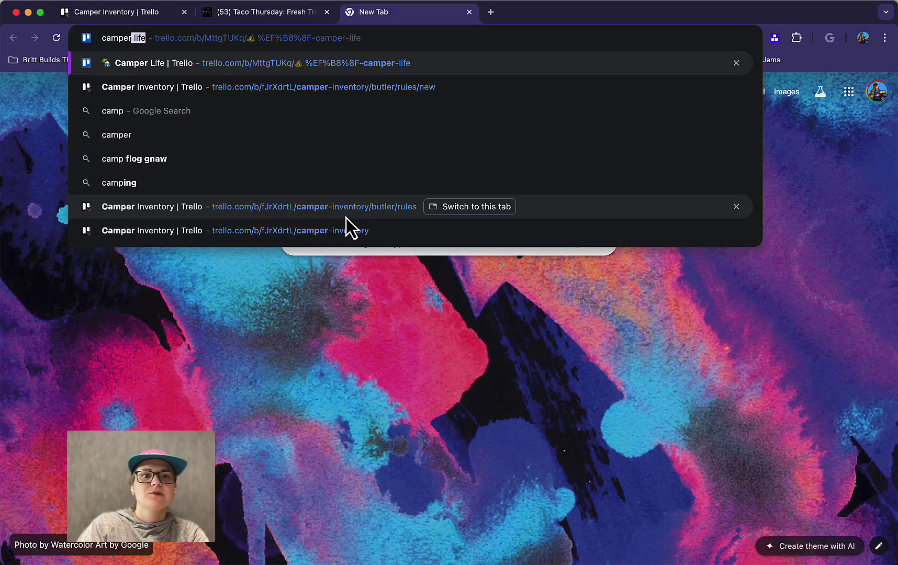
{"action": "type", "text": " in"}
{"action": "key", "text": "Return"}
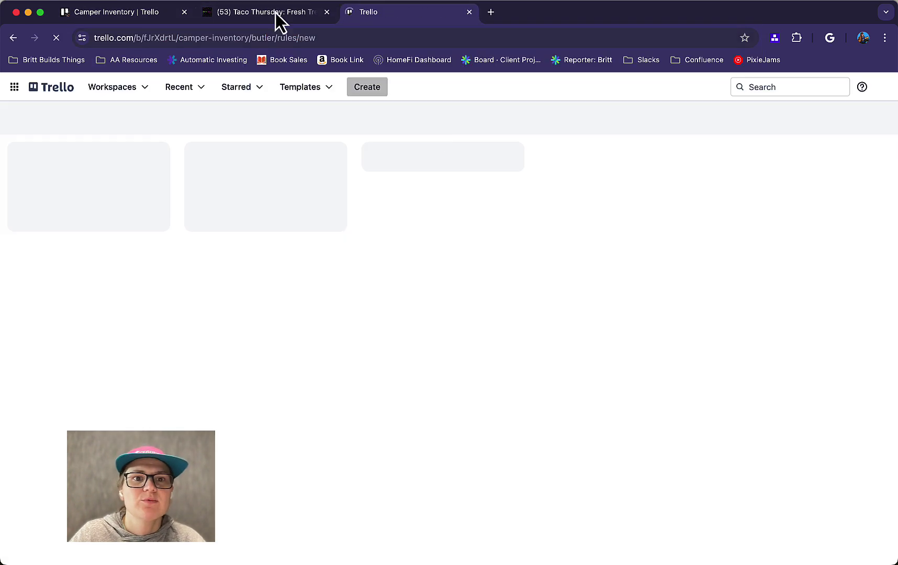
{"action": "left_click_drag", "start_coordinate": [276, 14], "coordinate": [387, 15]}
{"action": "left_click", "coordinate": [287, 20]}
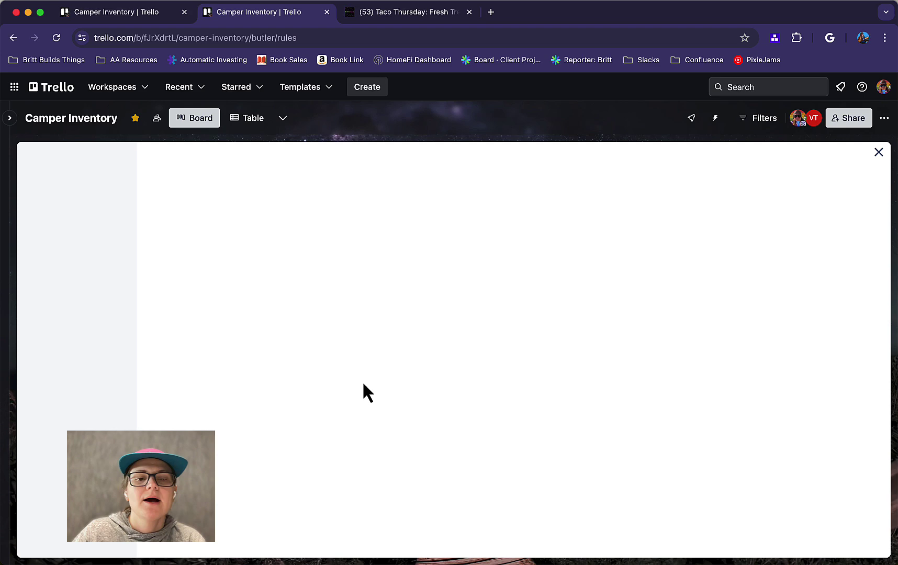
Step: Close the automation panel in the new board tab and scroll its lists, then go back to the rules tab
{"action": "left_click", "coordinate": [878, 153]}
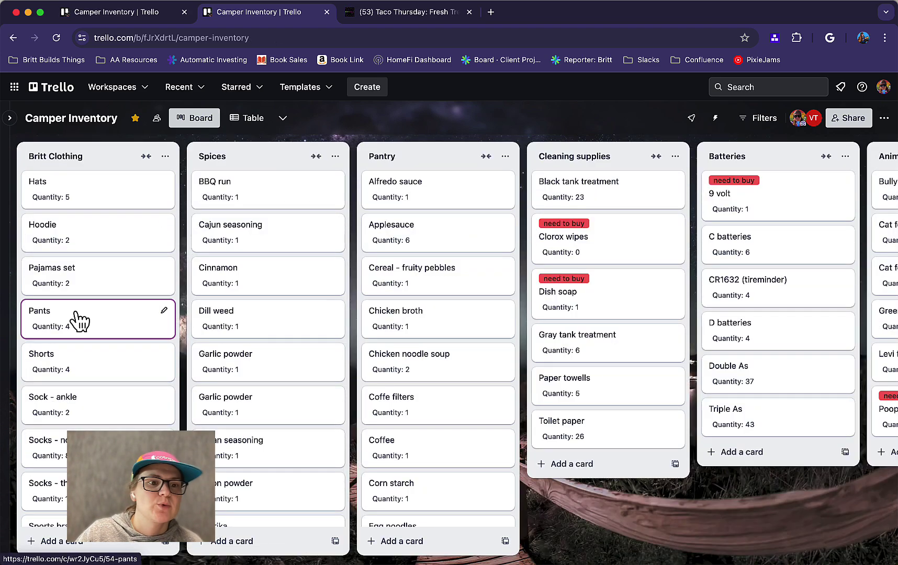
{"action": "scroll", "coordinate": [78, 319], "scroll_direction": "down", "scroll_amount": 4}
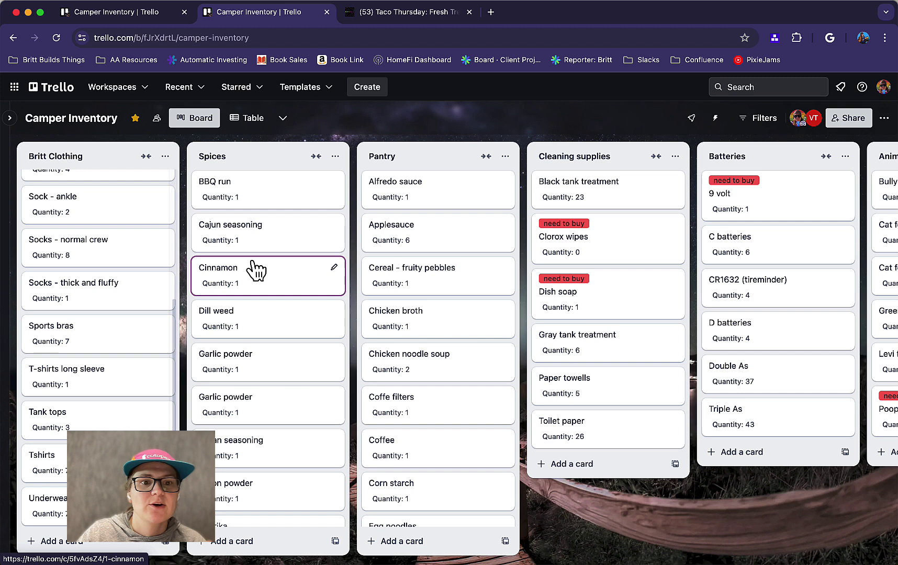
{"action": "scroll", "coordinate": [255, 402], "scroll_direction": "down", "scroll_amount": 5}
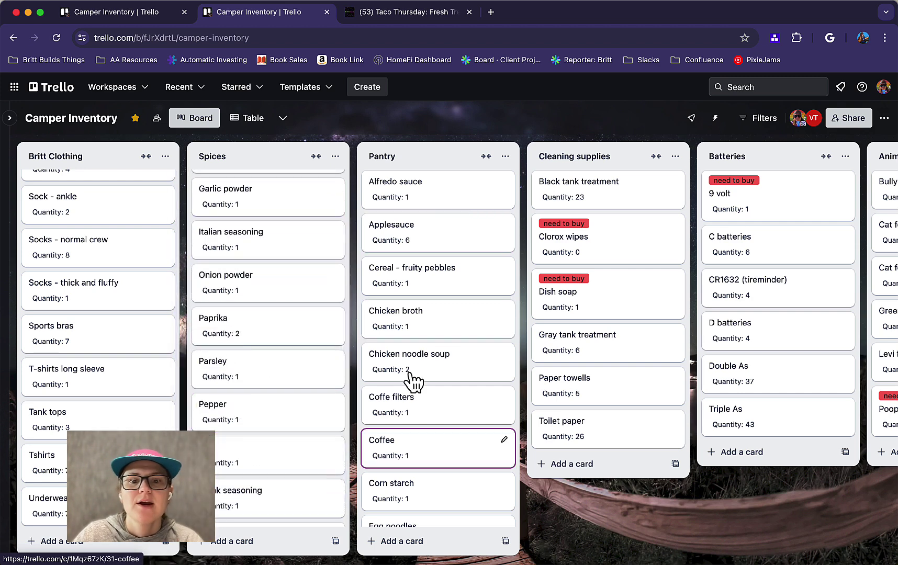
{"action": "scroll", "coordinate": [414, 361], "scroll_direction": "down", "scroll_amount": 3}
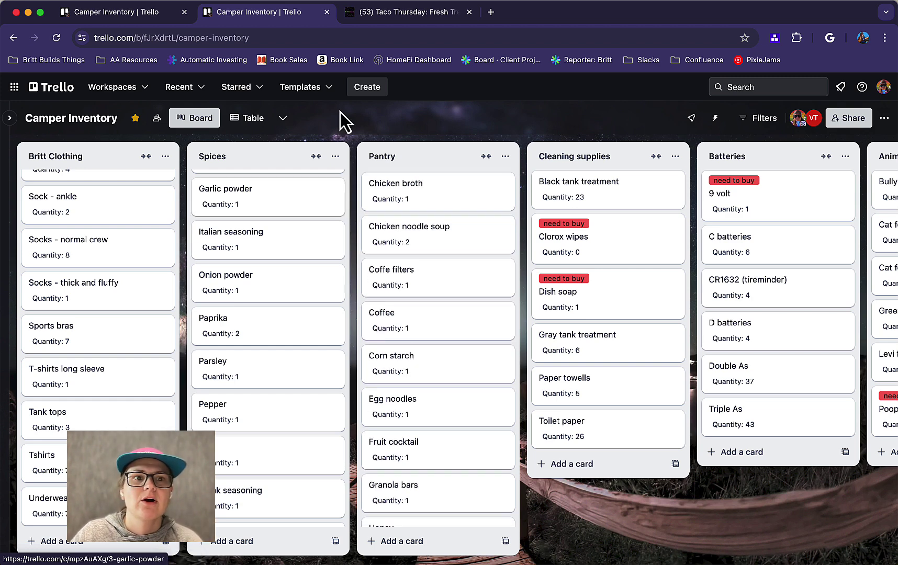
{"action": "left_click", "coordinate": [145, 15]}
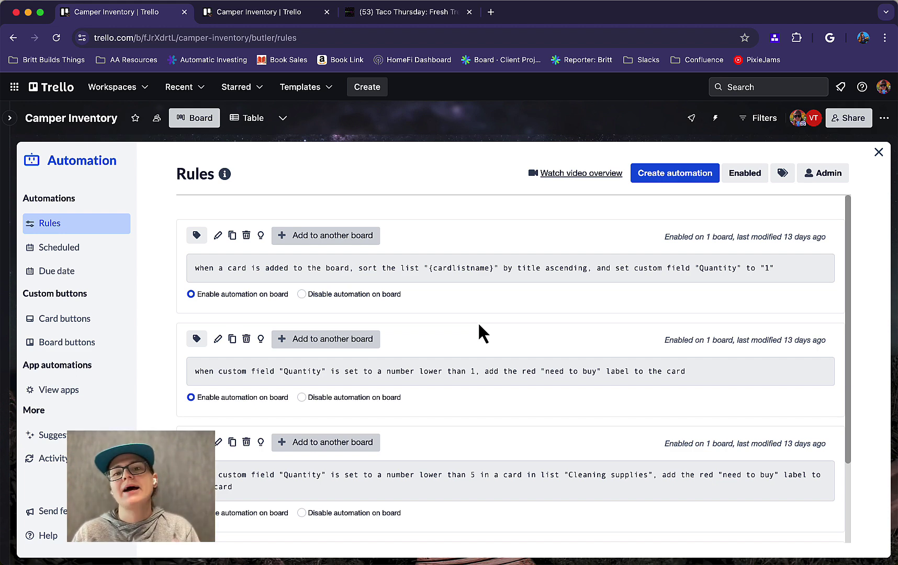
{"action": "scroll", "coordinate": [480, 333], "scroll_direction": "down", "scroll_amount": 2}
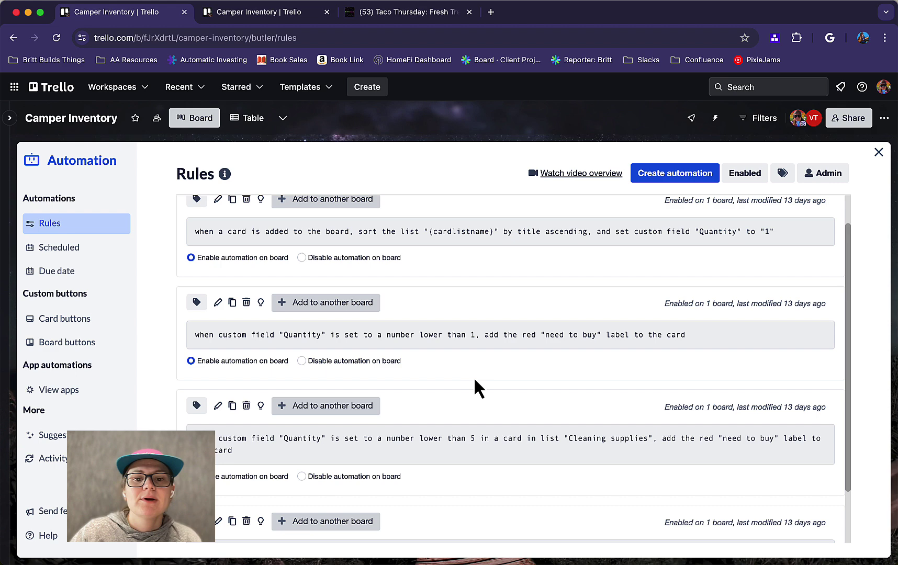
{"action": "left_click_drag", "start_coordinate": [196, 335], "coordinate": [538, 339]}
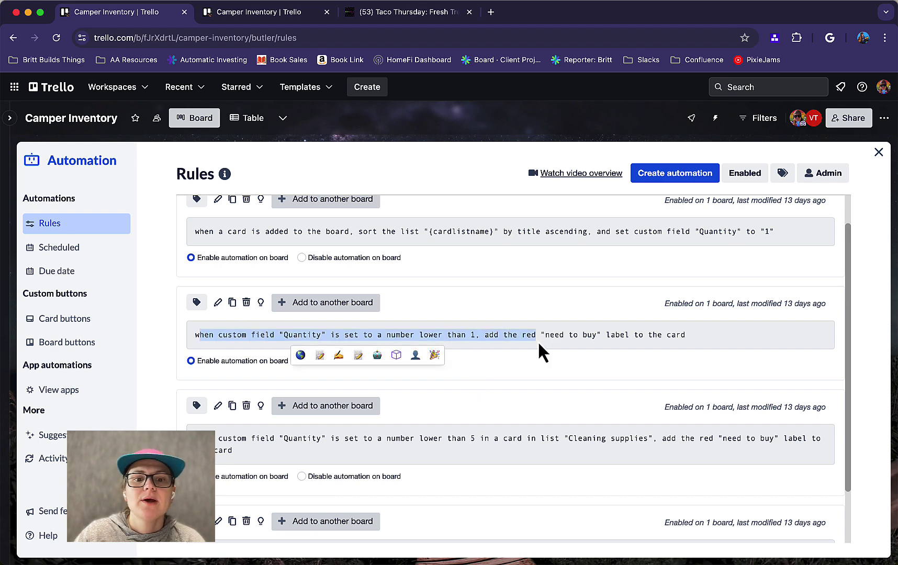
{"action": "left_click", "coordinate": [513, 376]}
{"action": "scroll", "coordinate": [513, 377], "scroll_direction": "down", "scroll_amount": 1}
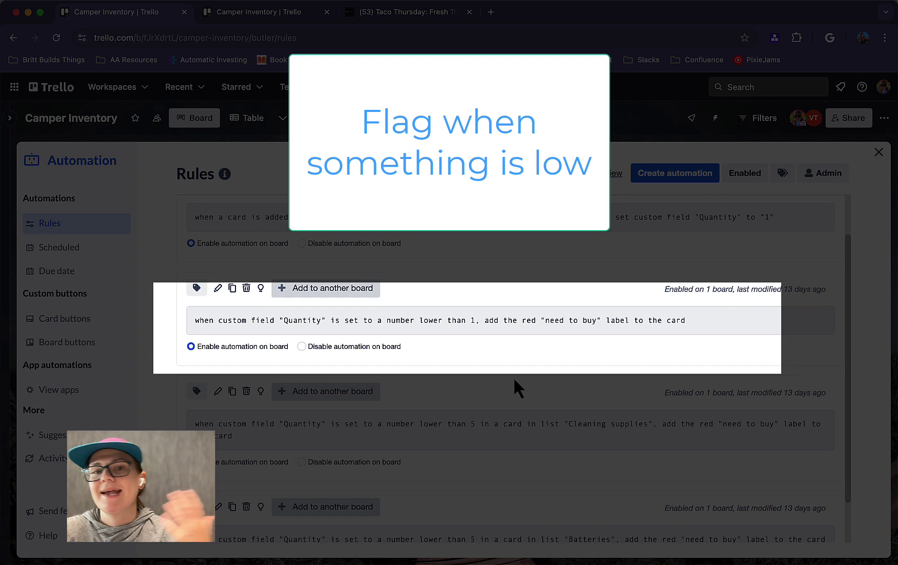
{"action": "scroll", "coordinate": [515, 380], "scroll_direction": "down", "scroll_amount": 1}
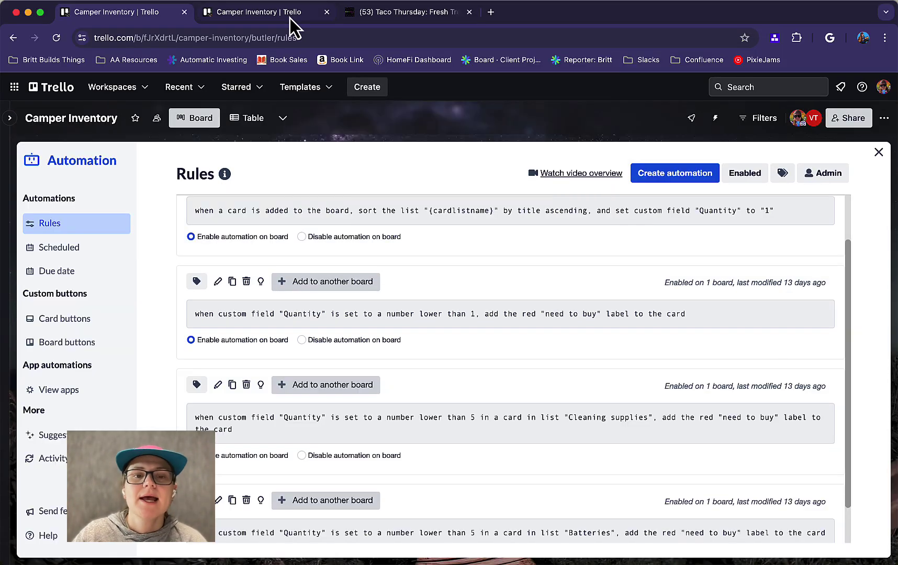
{"action": "left_click", "coordinate": [290, 18]}
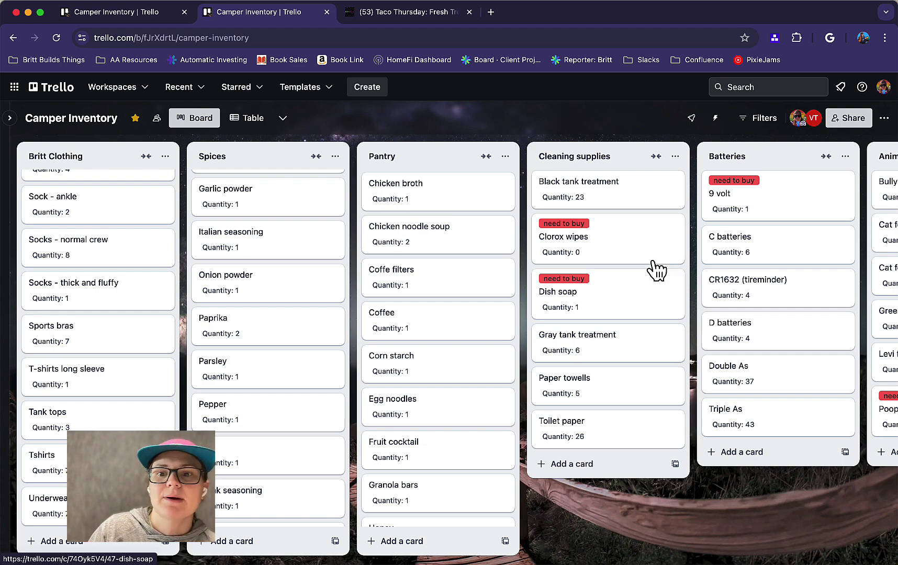
{"action": "scroll", "coordinate": [656, 270], "scroll_direction": "right", "scroll_amount": 10}
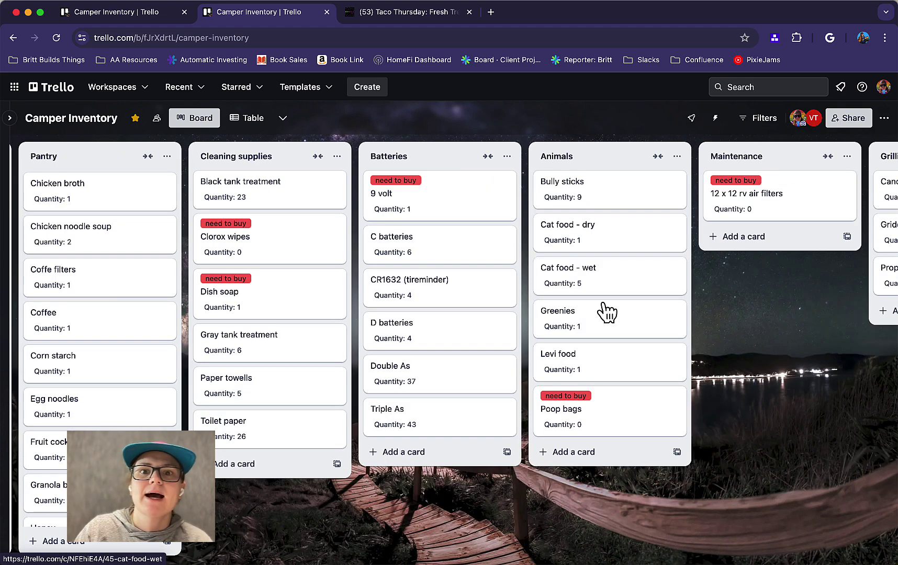
{"action": "scroll", "coordinate": [403, 217], "scroll_direction": "left", "scroll_amount": 7}
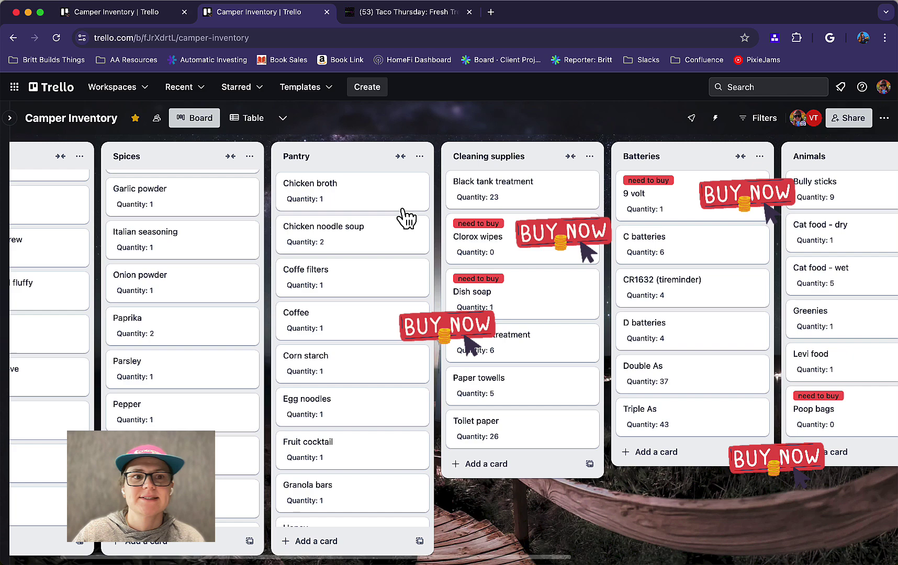
{"action": "left_click", "coordinate": [150, 14]}
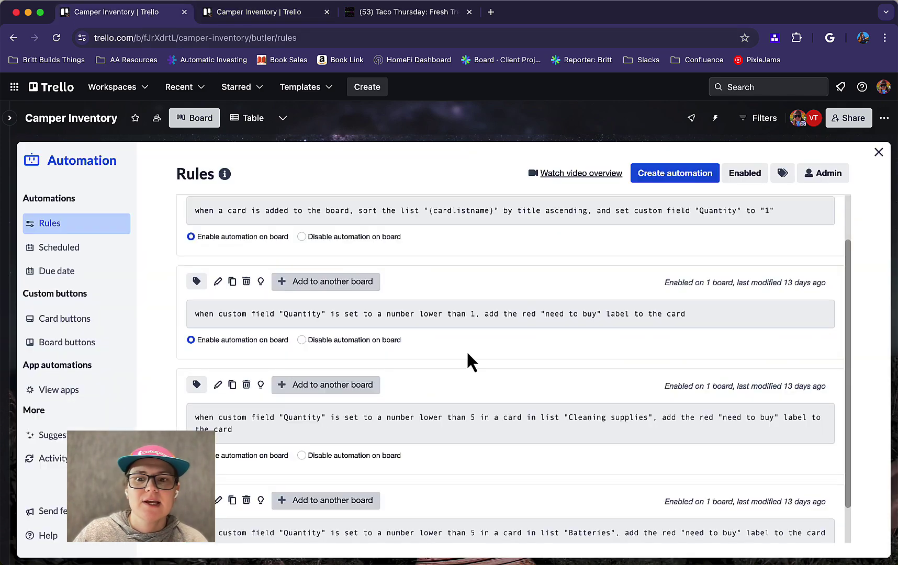
Step: Scroll to the Cleaning supplies Quantity-below-5 rule and remove its current trigger in the editor
{"action": "scroll", "coordinate": [527, 368], "scroll_direction": "down", "scroll_amount": 1}
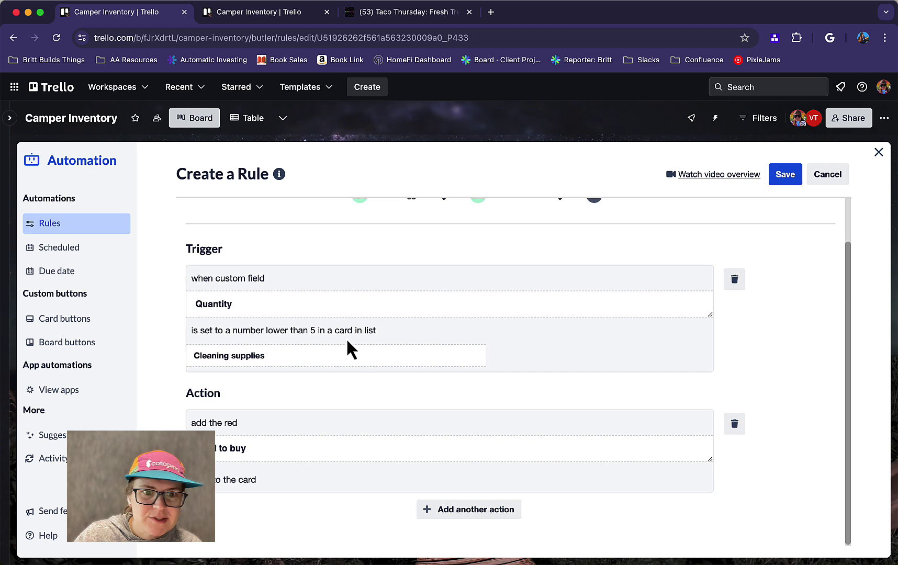
{"action": "scroll", "coordinate": [428, 382], "scroll_direction": "down", "scroll_amount": 2}
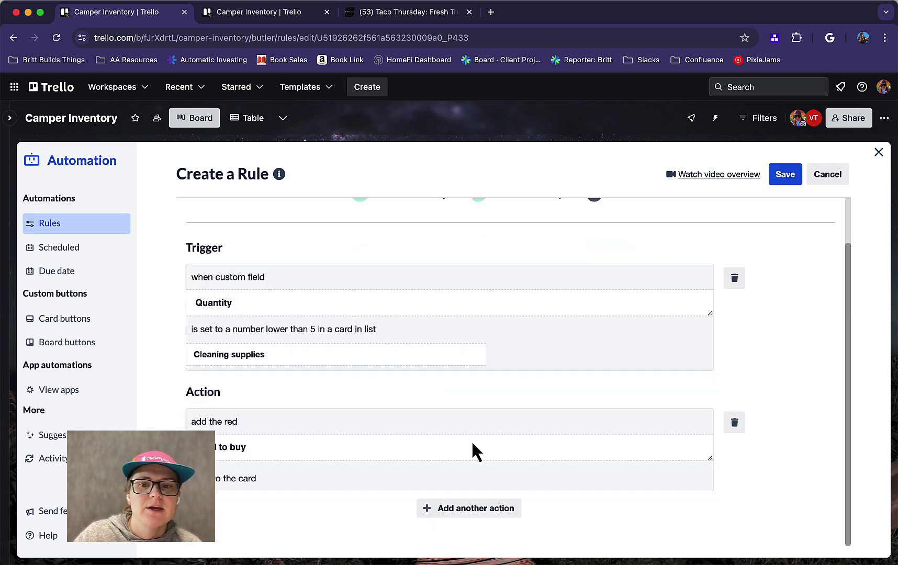
{"action": "left_click", "coordinate": [733, 277]}
Step: Try a card-added-to-list trigger filtered to the Cleaning supplies list
{"action": "left_click", "coordinate": [367, 320]}
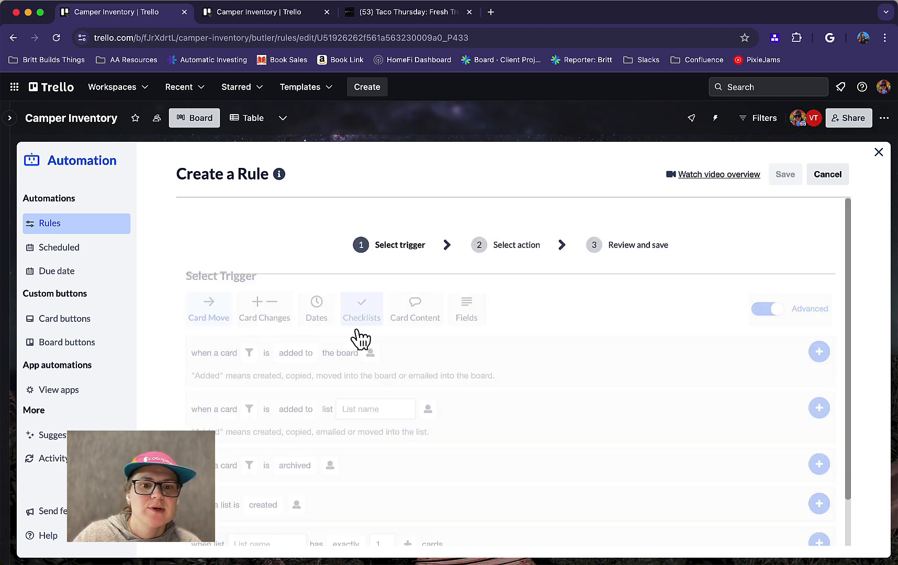
{"action": "left_click", "coordinate": [304, 376]}
{"action": "key", "text": "Escape"}
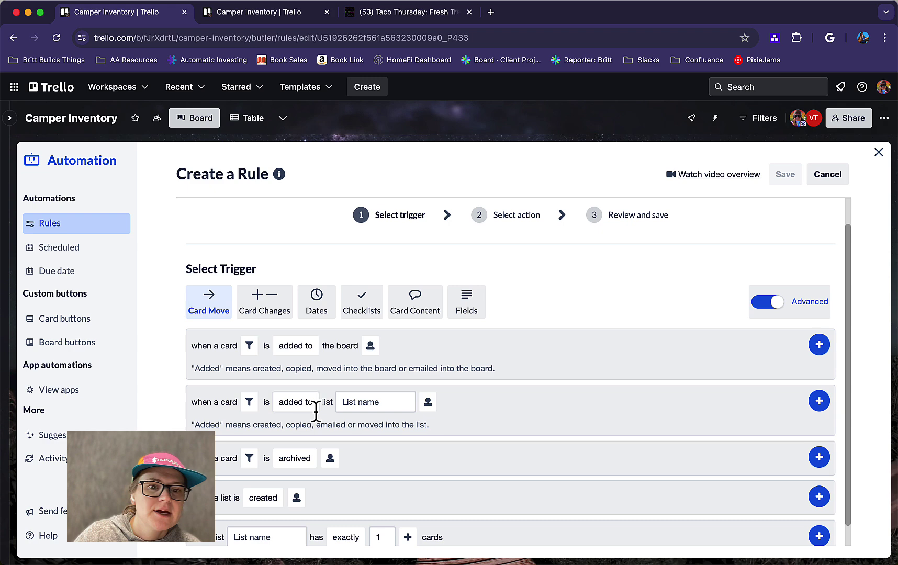
{"action": "left_click", "coordinate": [250, 401]}
{"action": "scroll", "coordinate": [272, 429], "scroll_direction": "down", "scroll_amount": 1}
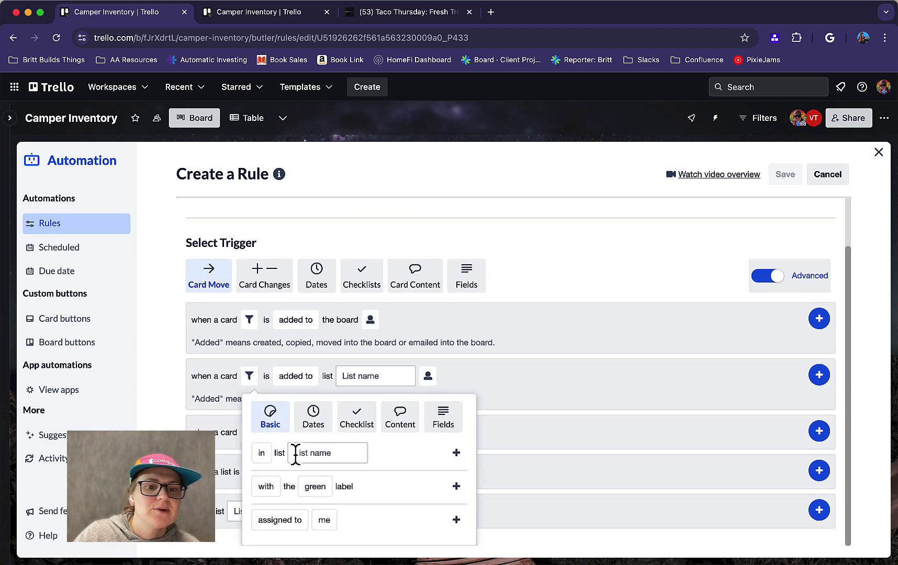
{"action": "left_click", "coordinate": [296, 453]}
{"action": "scroll", "coordinate": [366, 498], "scroll_direction": "down", "scroll_amount": 2}
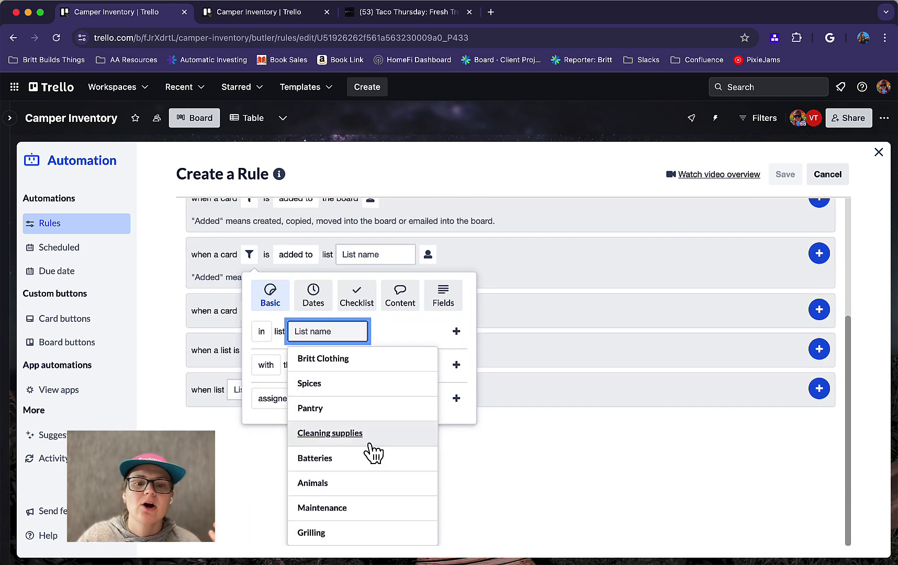
{"action": "left_click", "coordinate": [367, 451]}
{"action": "left_click", "coordinate": [454, 362]}
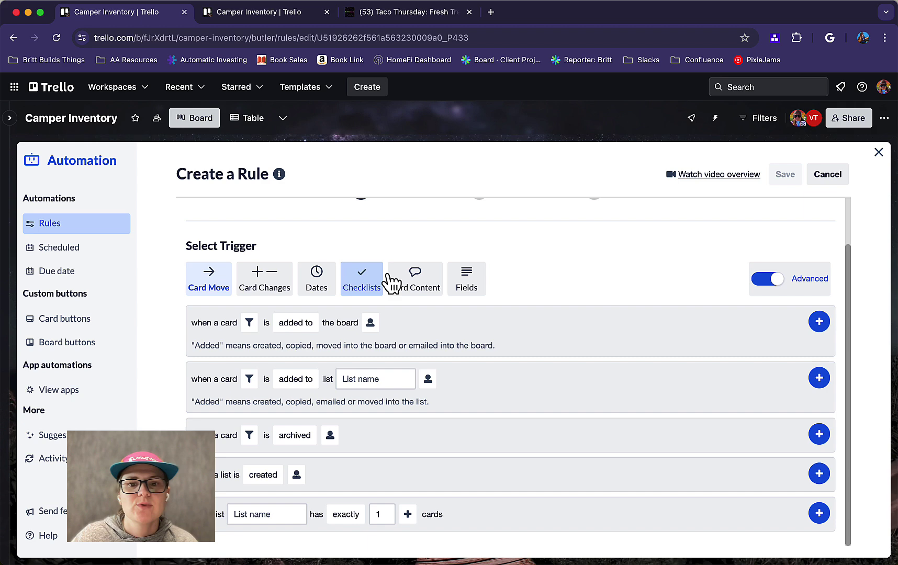
Step: Browse the custom field triggers and pick Quantity for the field-set-to trigger
{"action": "left_click", "coordinate": [398, 283]}
{"action": "left_click", "coordinate": [467, 324]}
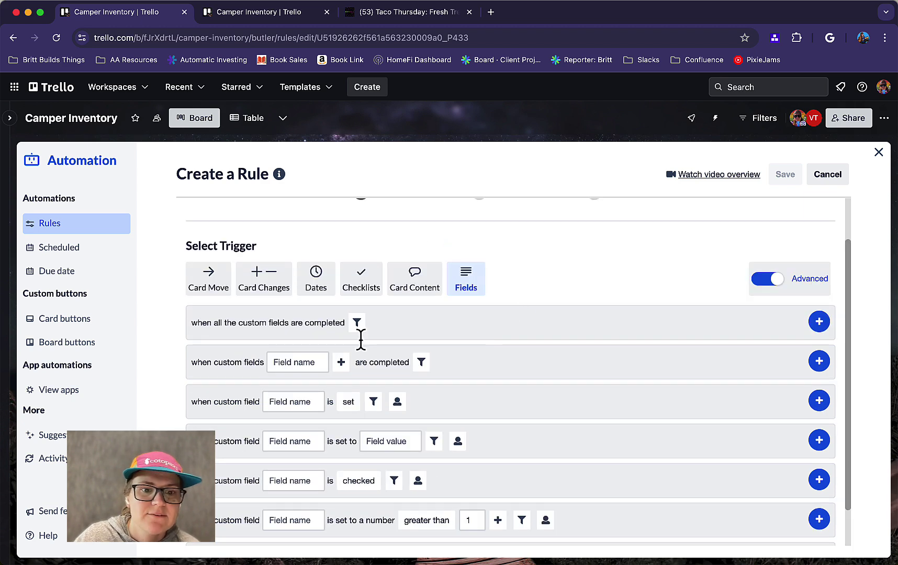
{"action": "scroll", "coordinate": [300, 397], "scroll_direction": "down", "scroll_amount": 1}
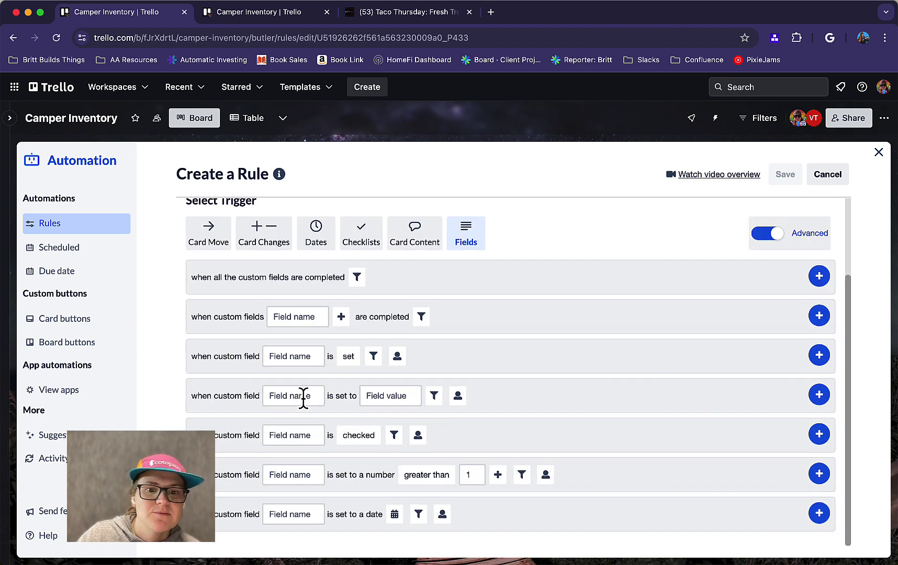
{"action": "left_click", "coordinate": [300, 397]}
{"action": "left_click", "coordinate": [289, 424]}
{"action": "left_click", "coordinate": [400, 398]}
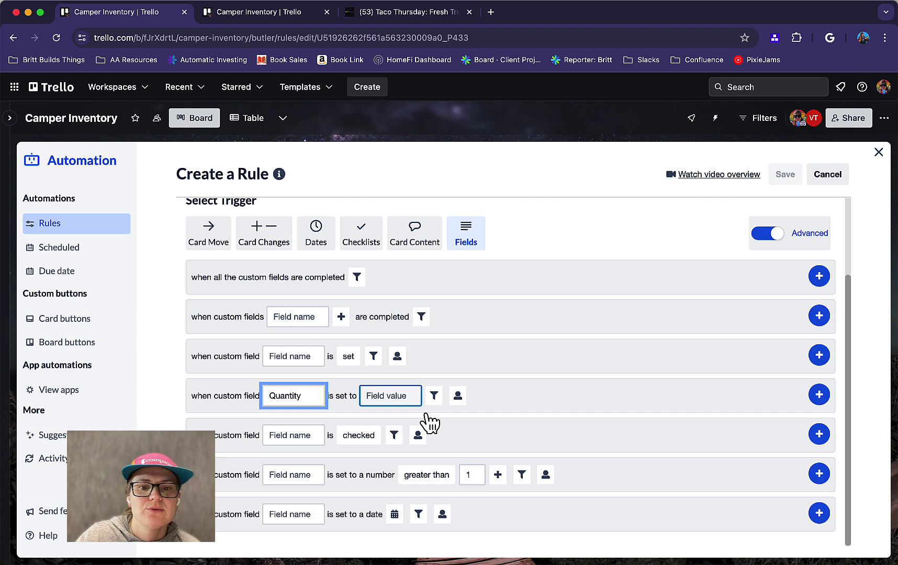
Step: Set a number trigger for Quantity lower or equal to 5 and check the green label filter
{"action": "left_click", "coordinate": [416, 476]}
{"action": "left_click", "coordinate": [313, 479]}
{"action": "left_click", "coordinate": [311, 500]}
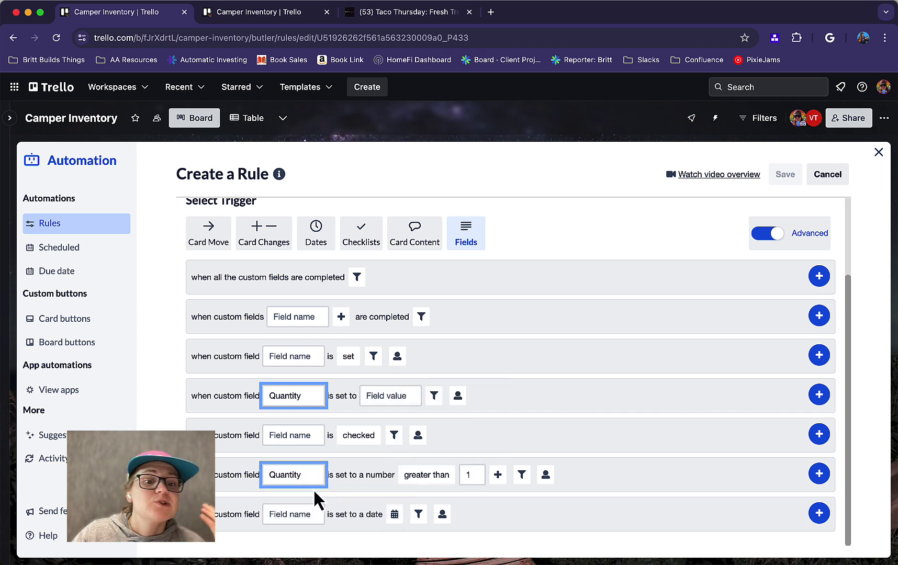
{"action": "left_click", "coordinate": [452, 482]}
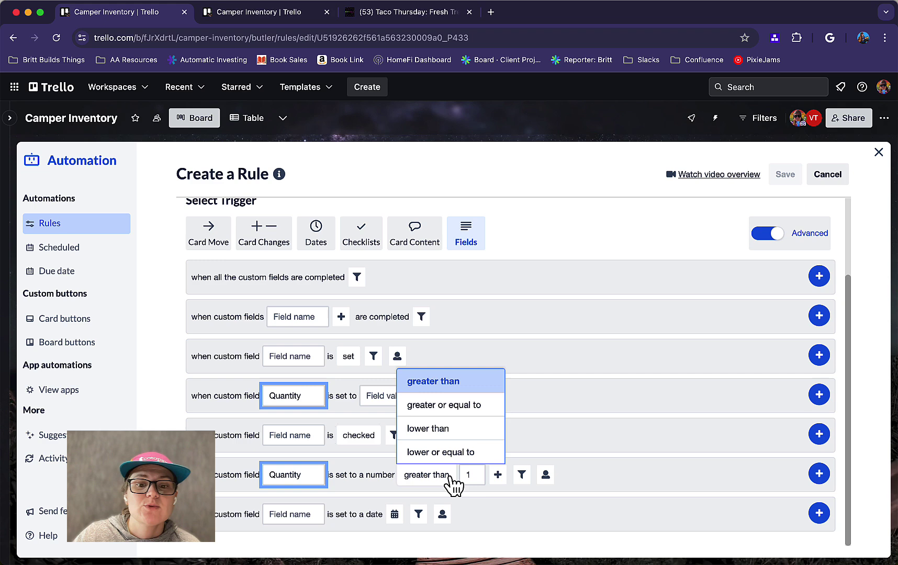
{"action": "left_click", "coordinate": [455, 450]}
{"action": "left_click", "coordinate": [486, 474]}
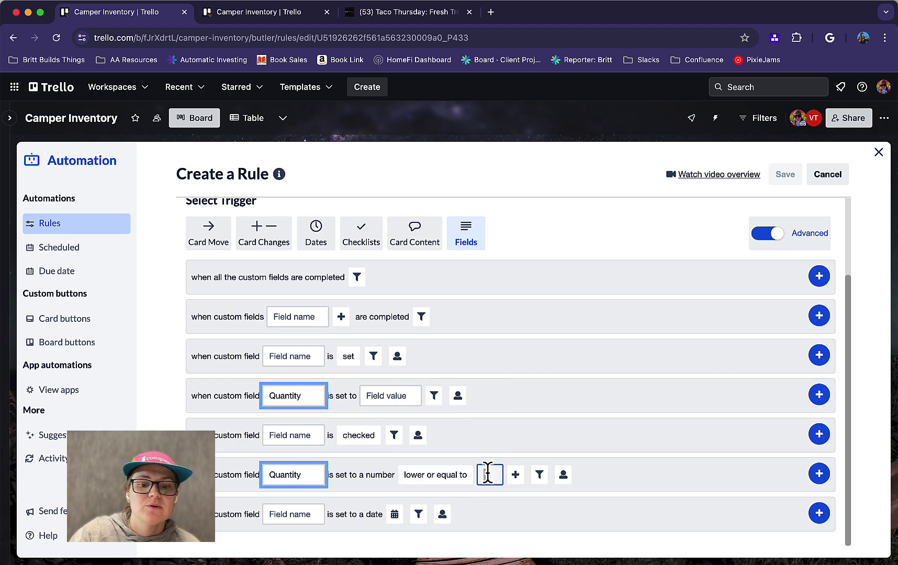
{"action": "type", "text": "5"}
{"action": "left_click", "coordinate": [538, 474]}
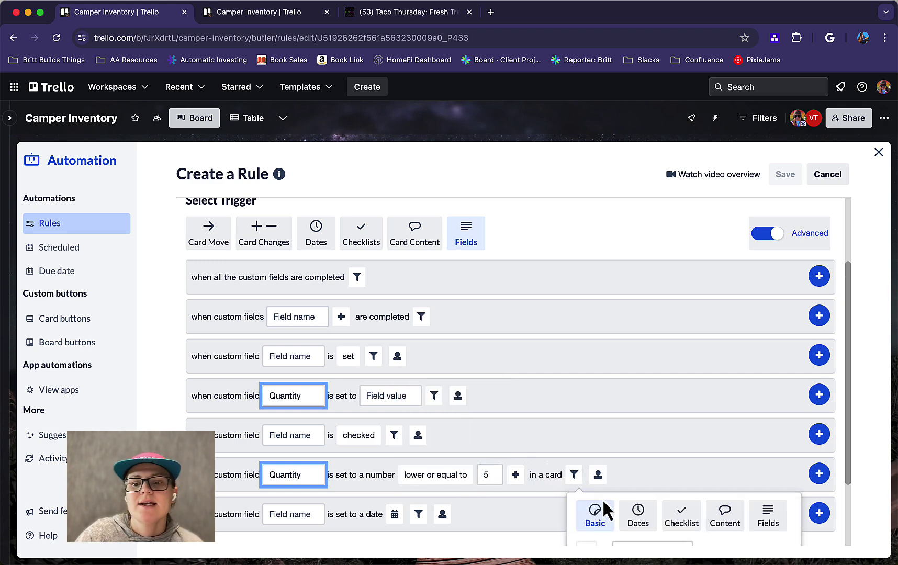
{"action": "scroll", "coordinate": [546, 498], "scroll_direction": "down", "scroll_amount": 3}
{"action": "left_click", "coordinate": [640, 454]}
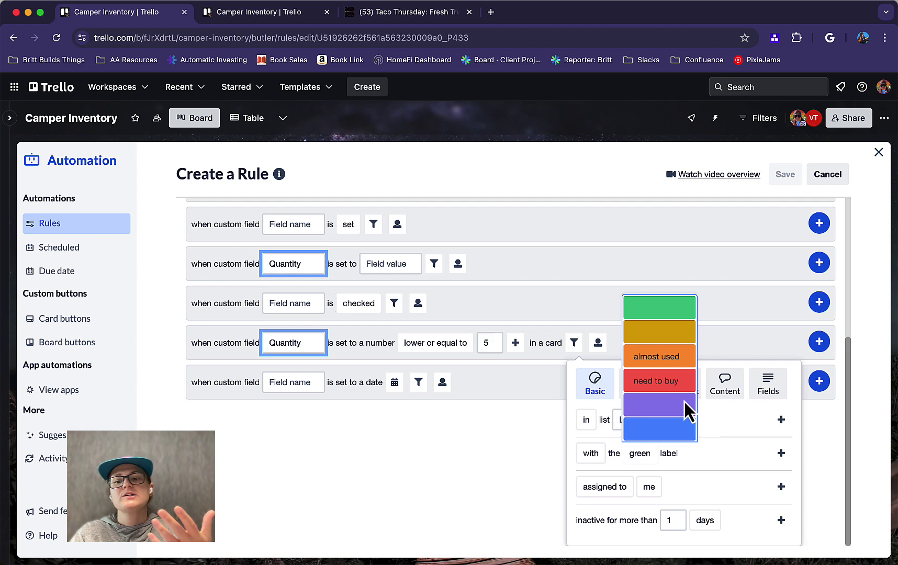
{"action": "left_click", "coordinate": [514, 268]}
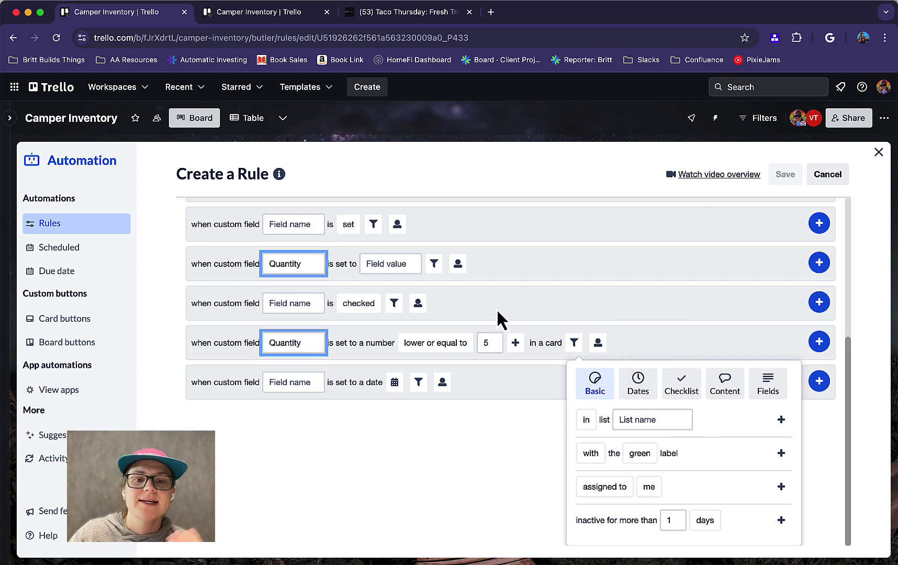
Step: Abandon the draft for the Card buttons page and highlight the decrease Quantity by 1 button
{"action": "left_click", "coordinate": [66, 225]}
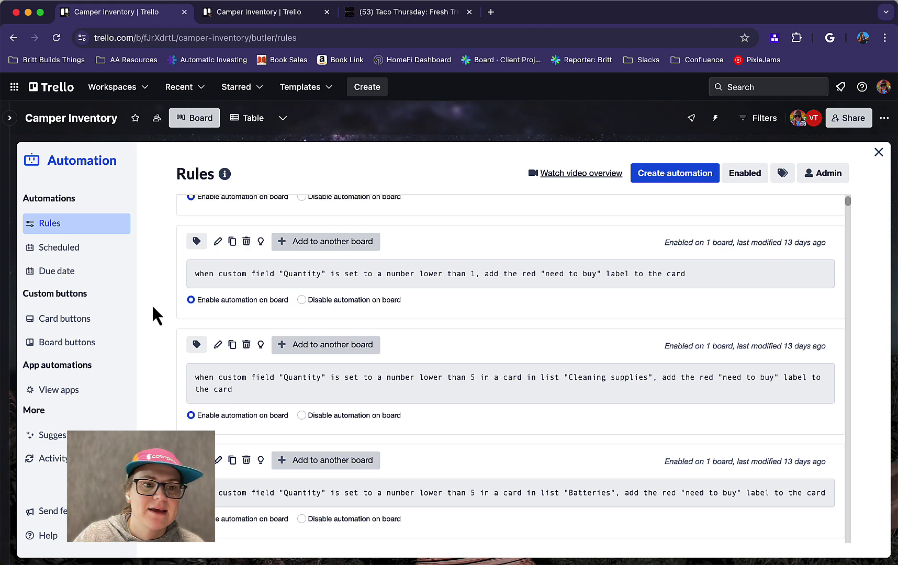
{"action": "left_click", "coordinate": [74, 321]}
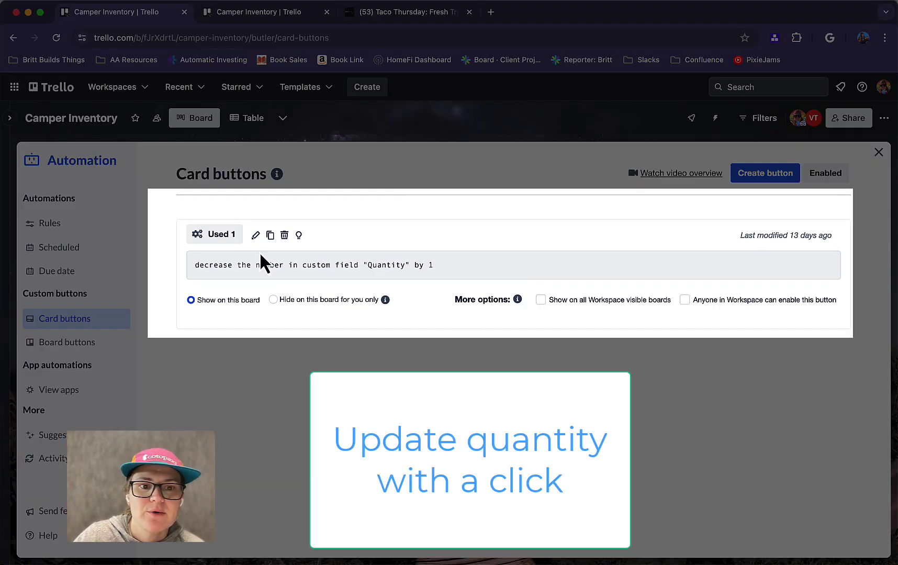
{"action": "left_click_drag", "start_coordinate": [209, 265], "coordinate": [445, 268]}
{"action": "left_click", "coordinate": [489, 252]}
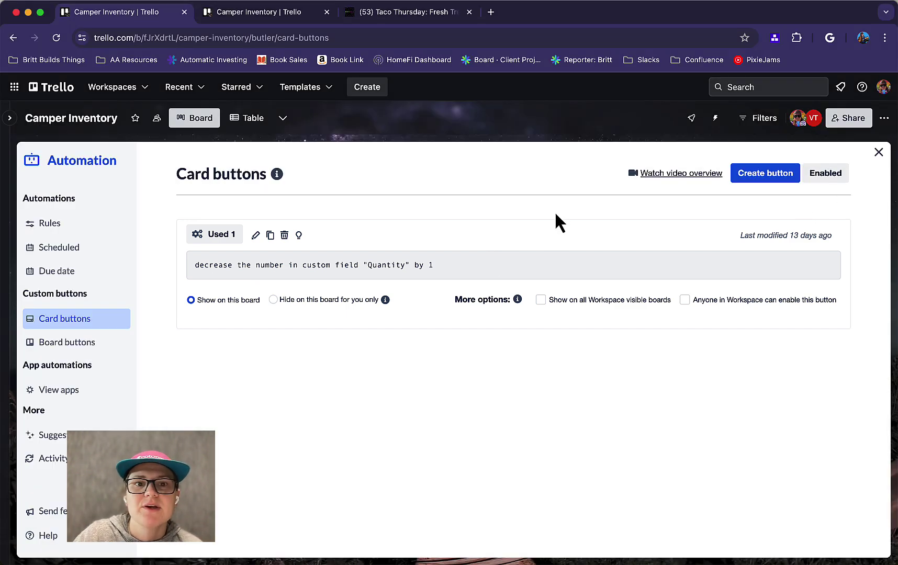
{"action": "left_click", "coordinate": [242, 15]}
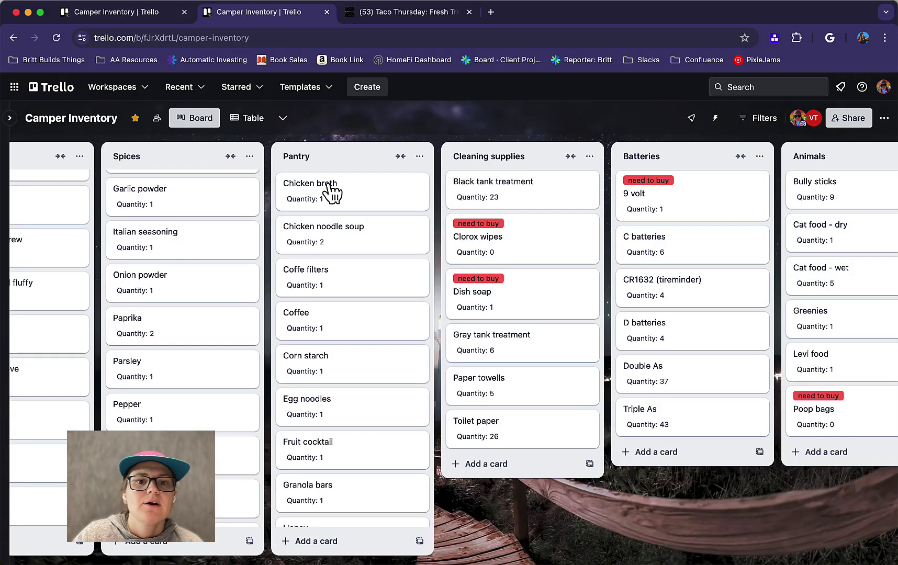
{"action": "left_click", "coordinate": [328, 185]}
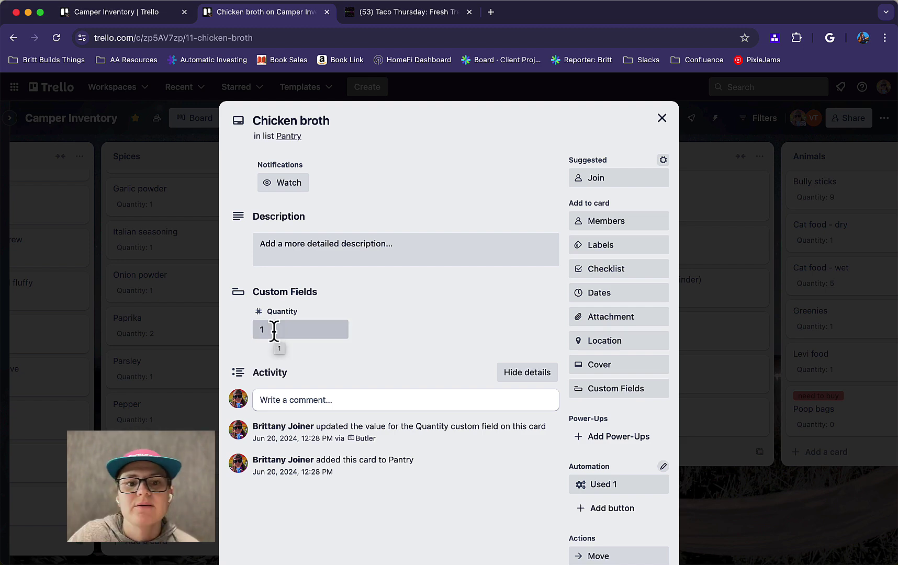
{"action": "left_click", "coordinate": [622, 488]}
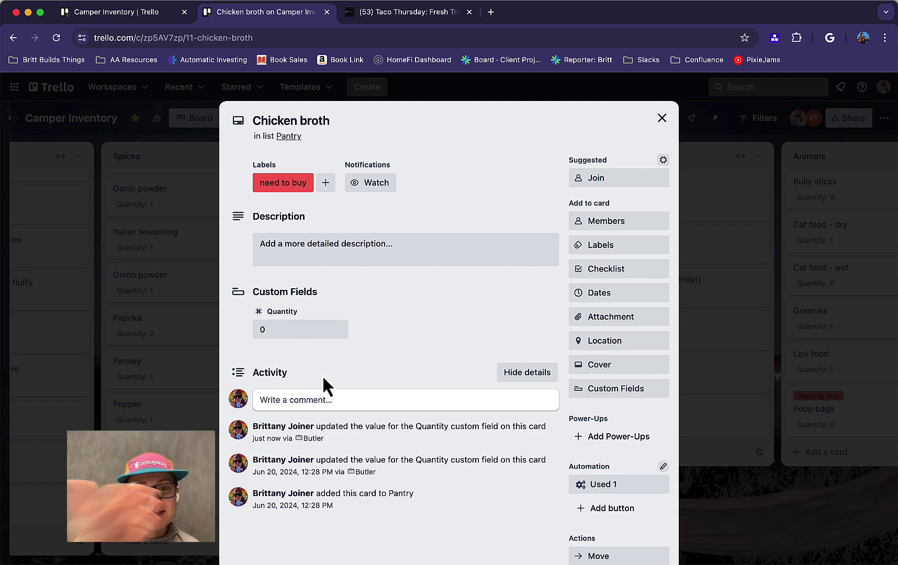
{"action": "left_click", "coordinate": [281, 329]}
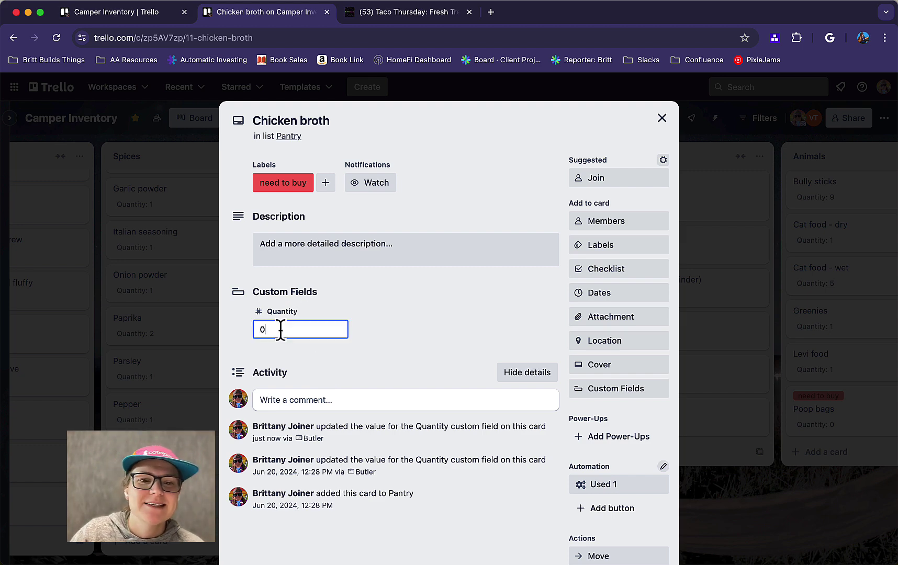
{"action": "type", "text": "1"}
{"action": "key", "text": "Return"}
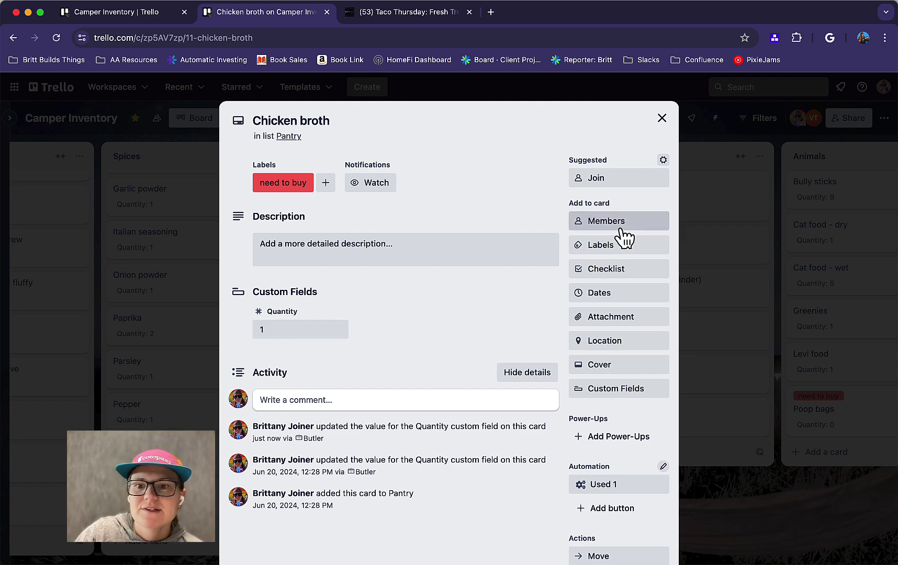
{"action": "left_click", "coordinate": [602, 245]}
{"action": "left_click", "coordinate": [642, 415]}
{"action": "left_click", "coordinate": [786, 530]}
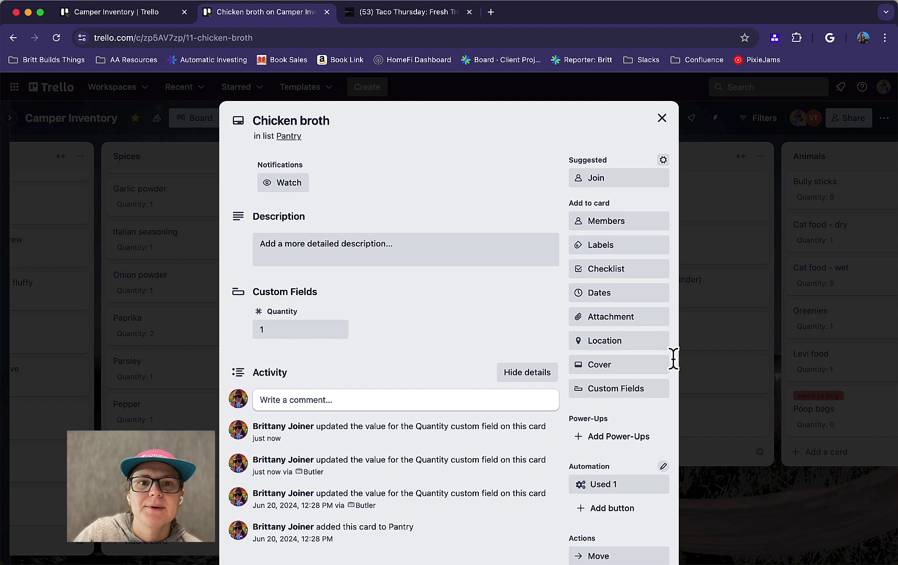
Step: Return to the automation tab's Rules list, open the status filter, and scroll through the need-to-buy rules
{"action": "left_click", "coordinate": [82, 15]}
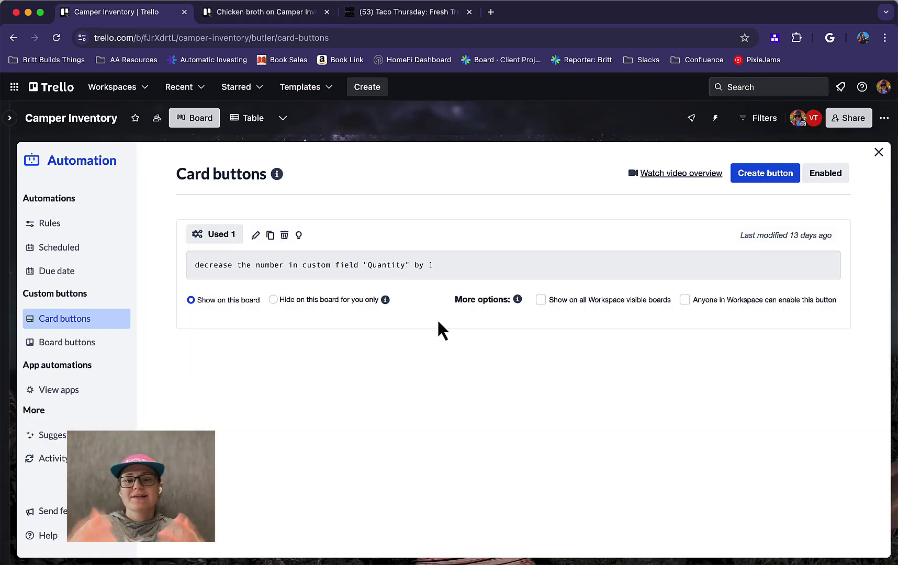
{"action": "left_click", "coordinate": [74, 231]}
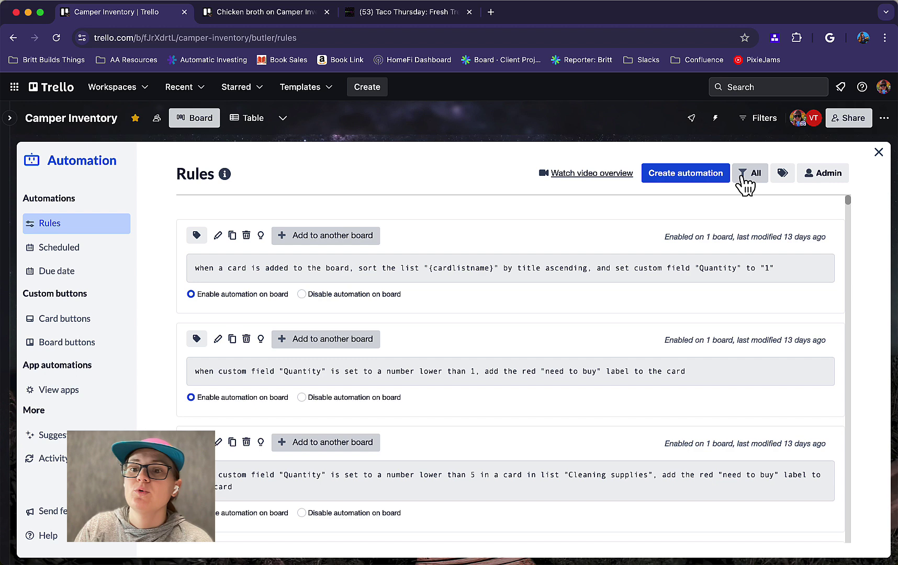
{"action": "left_click", "coordinate": [750, 175]}
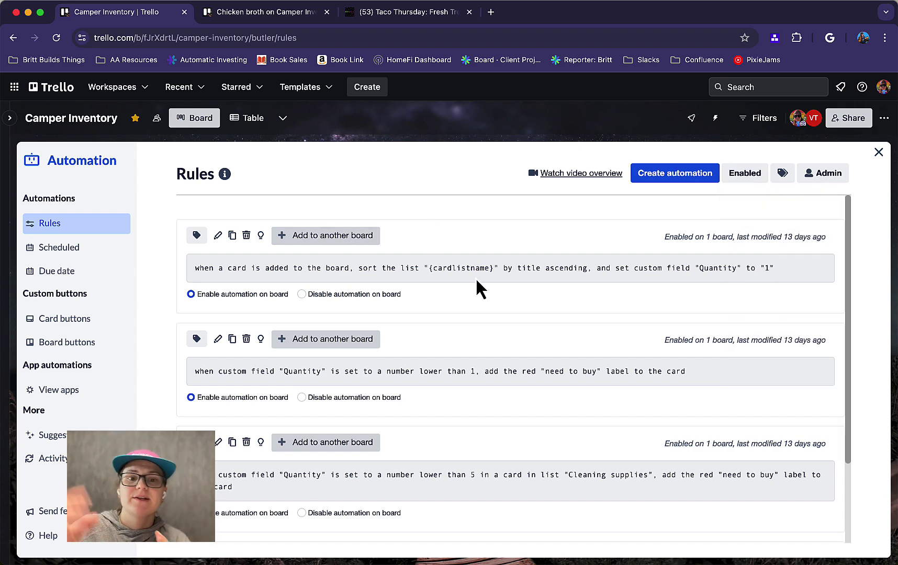
{"action": "scroll", "coordinate": [476, 283], "scroll_direction": "down", "scroll_amount": 2}
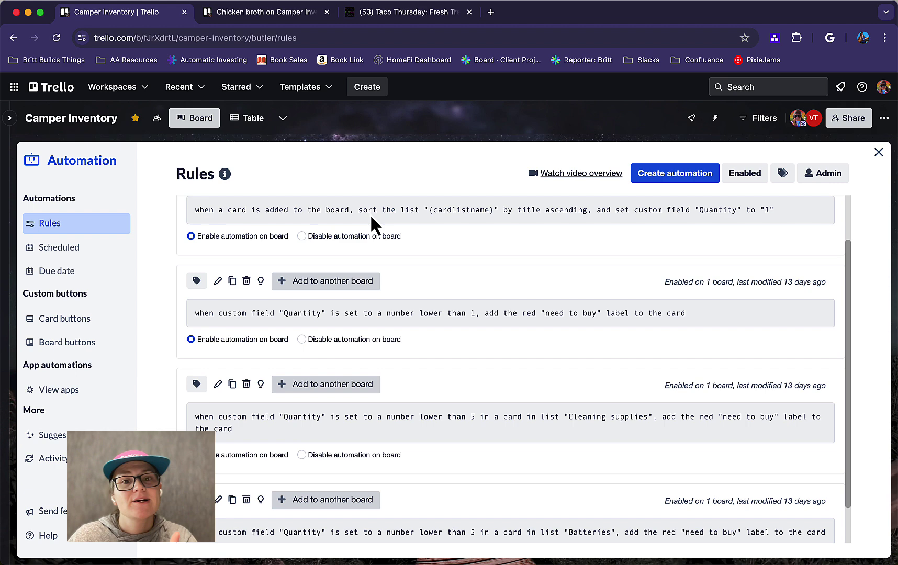
{"action": "scroll", "coordinate": [419, 241], "scroll_direction": "down", "scroll_amount": 1}
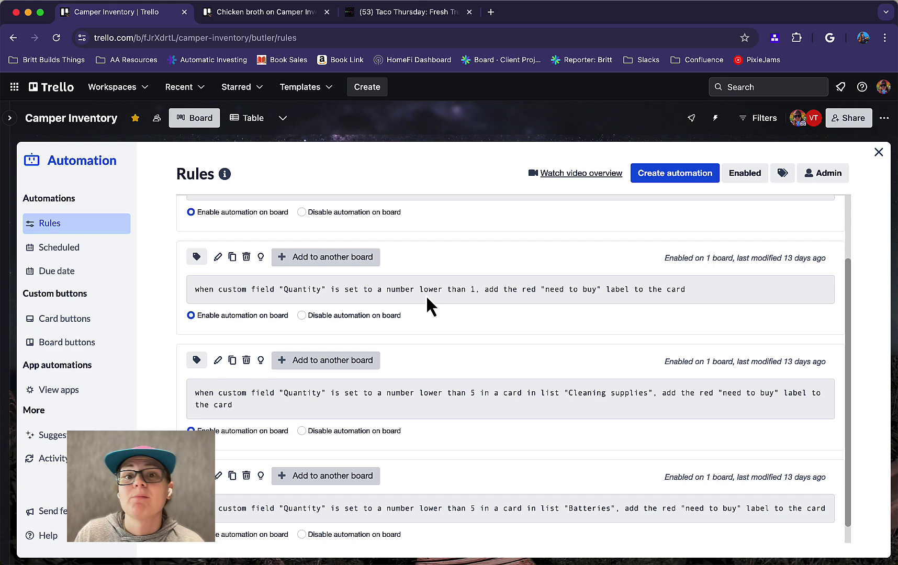
{"action": "scroll", "coordinate": [426, 296], "scroll_direction": "down", "scroll_amount": 1}
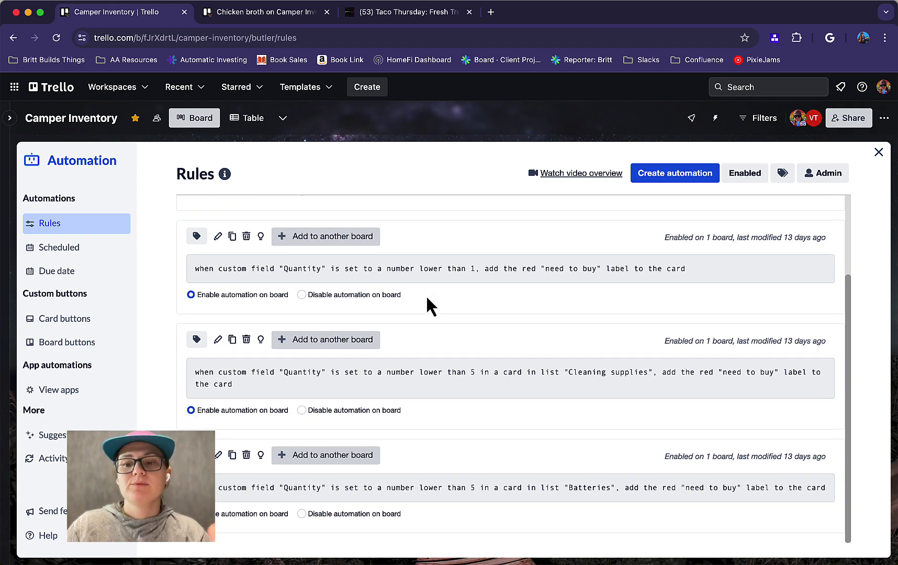
{"action": "scroll", "coordinate": [426, 295], "scroll_direction": "up", "scroll_amount": 5}
Step: Start a new rule with the trigger 'when a card is added to the board'
{"action": "left_click", "coordinate": [663, 174]}
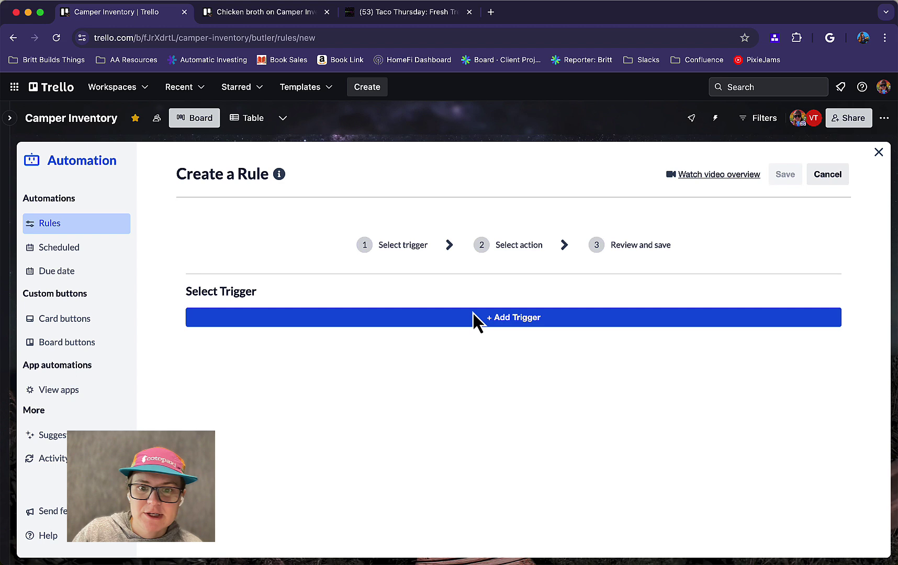
{"action": "left_click", "coordinate": [468, 325]}
{"action": "scroll", "coordinate": [406, 397], "scroll_direction": "down", "scroll_amount": 2}
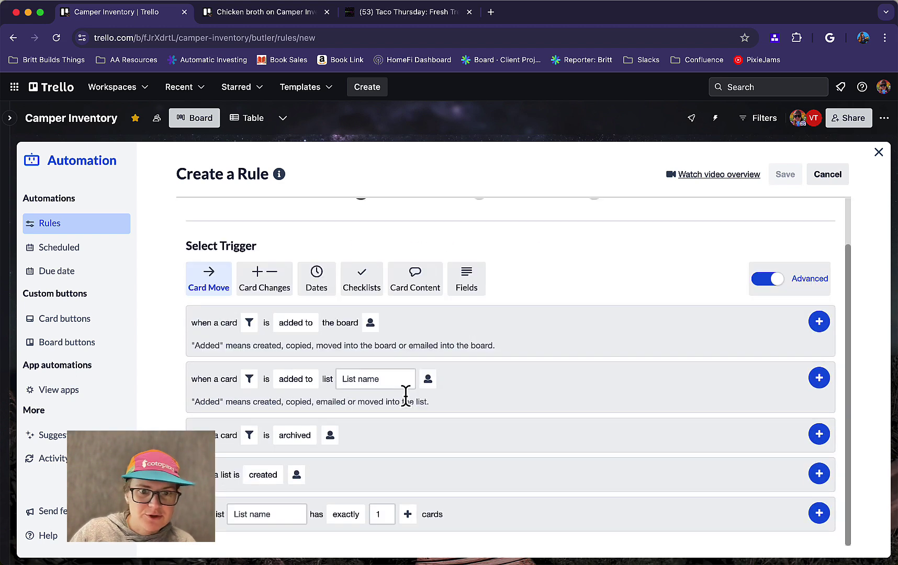
{"action": "left_click", "coordinate": [309, 322]}
{"action": "left_click", "coordinate": [507, 329]}
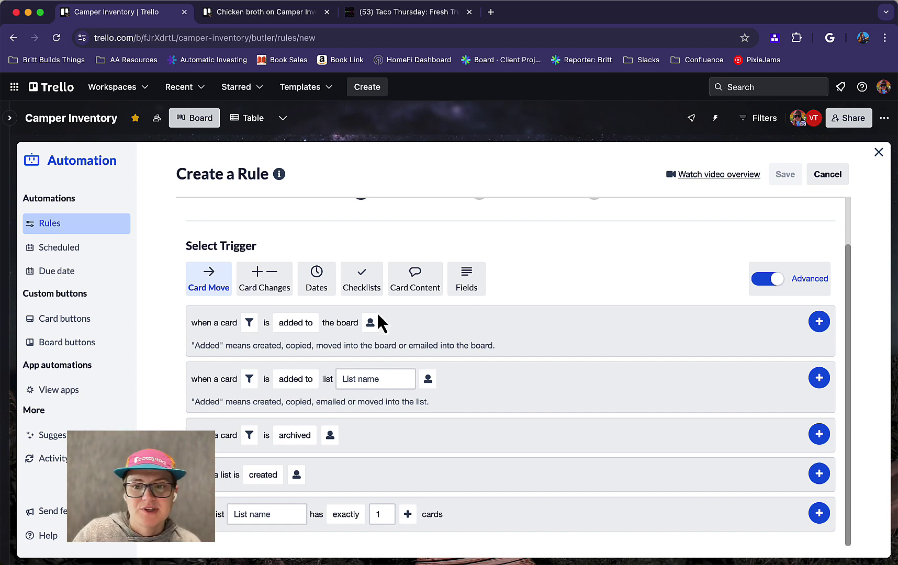
{"action": "left_click", "coordinate": [819, 322]}
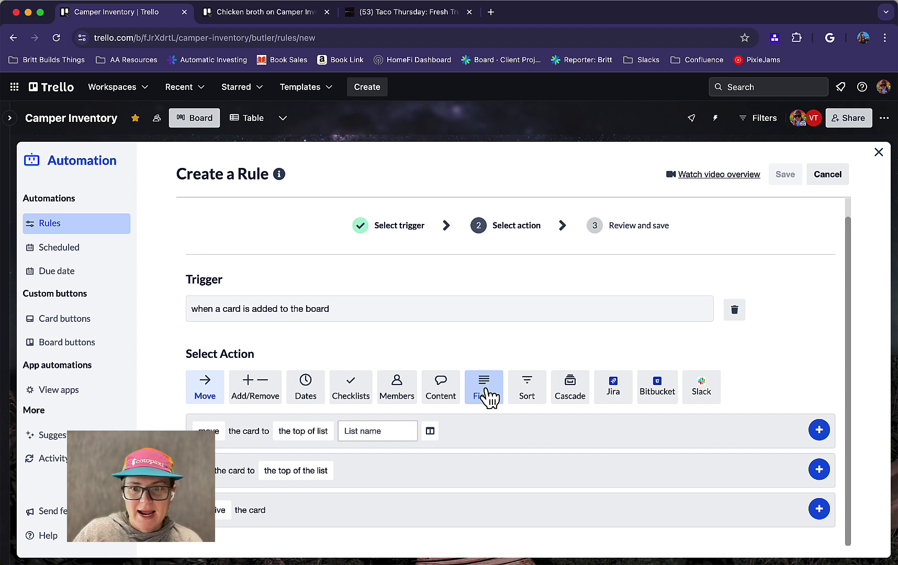
Step: Add a 'set custom field' action targeting the Quantity field
{"action": "left_click", "coordinate": [446, 394]}
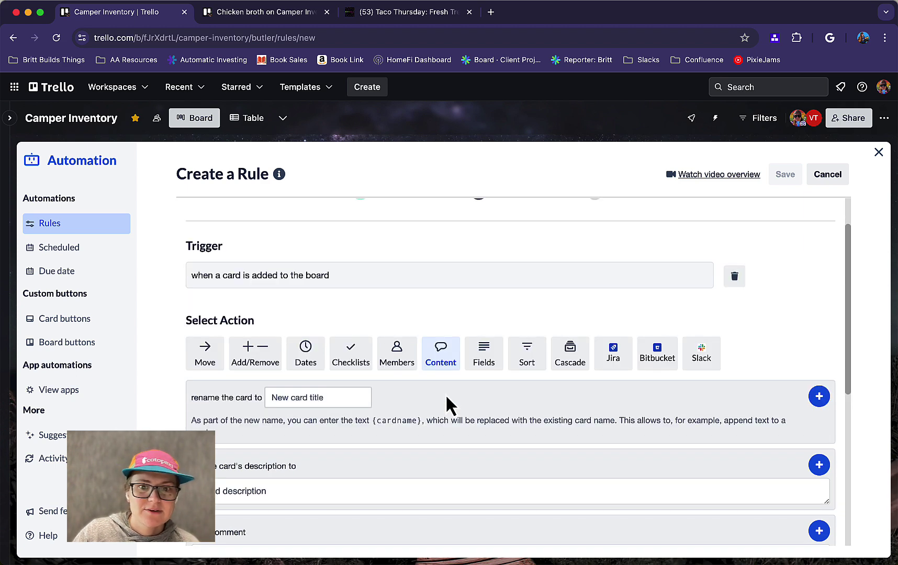
{"action": "left_click", "coordinate": [482, 365]}
{"action": "scroll", "coordinate": [481, 366], "scroll_direction": "down", "scroll_amount": 3}
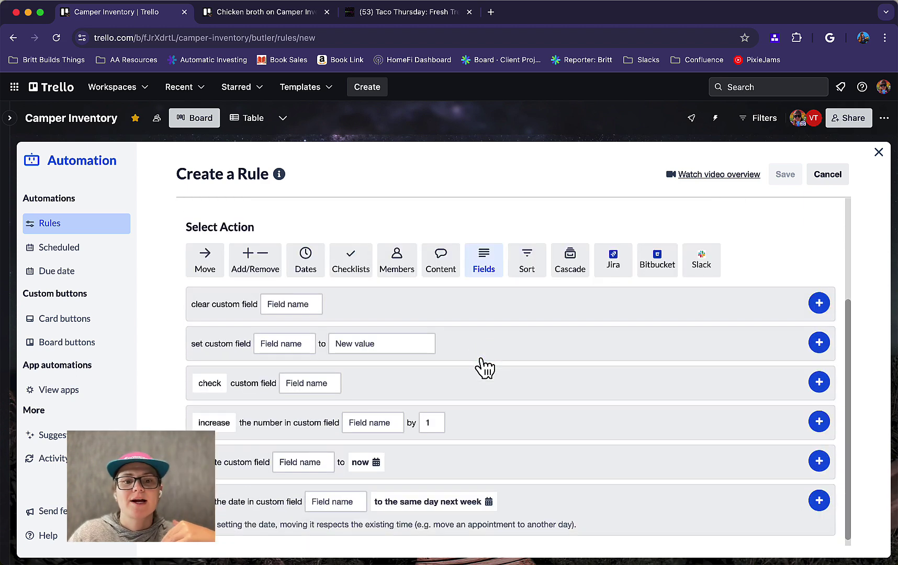
{"action": "left_click", "coordinate": [264, 335]}
{"action": "left_click", "coordinate": [309, 358]}
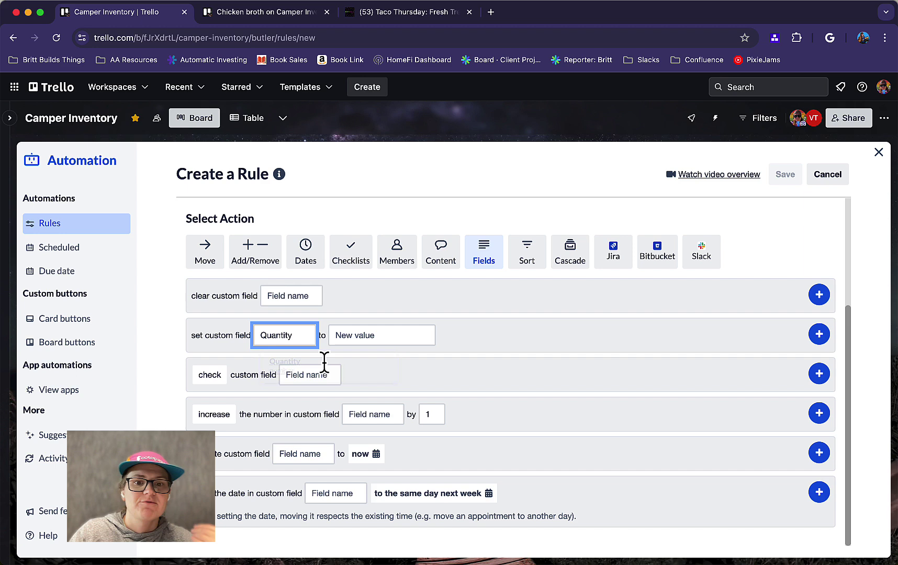
{"action": "left_click", "coordinate": [361, 337]}
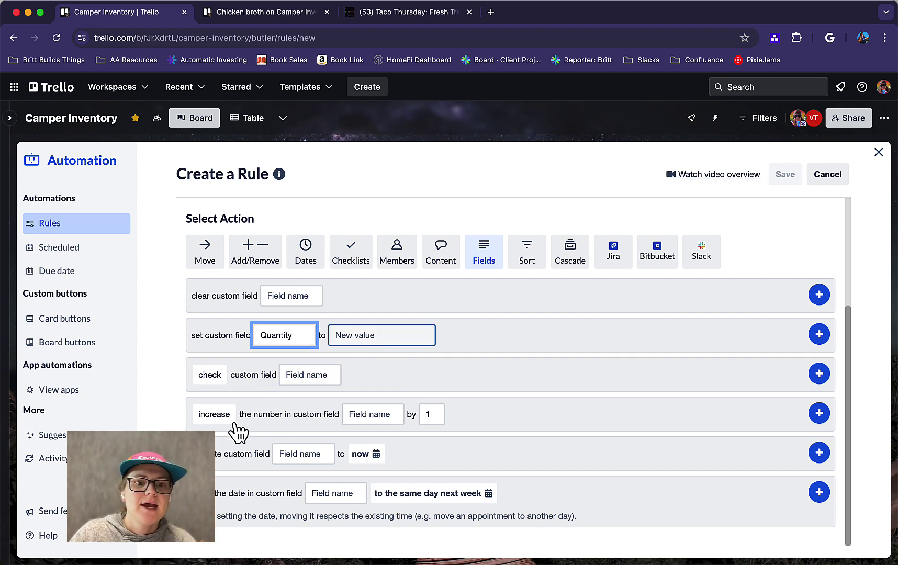
{"action": "scroll", "coordinate": [588, 355], "scroll_direction": "up", "scroll_amount": 5}
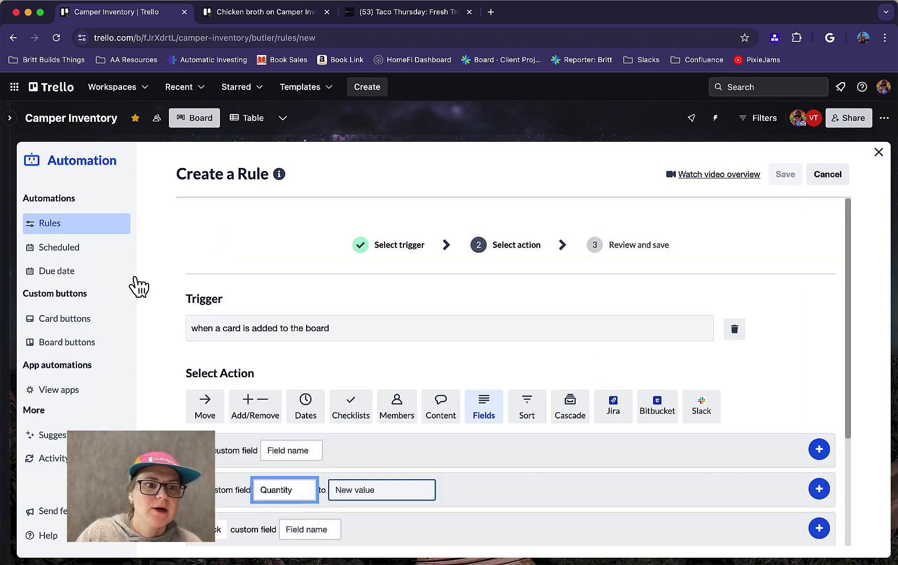
Step: Create a new card button titled 'Test'
{"action": "left_click", "coordinate": [68, 321]}
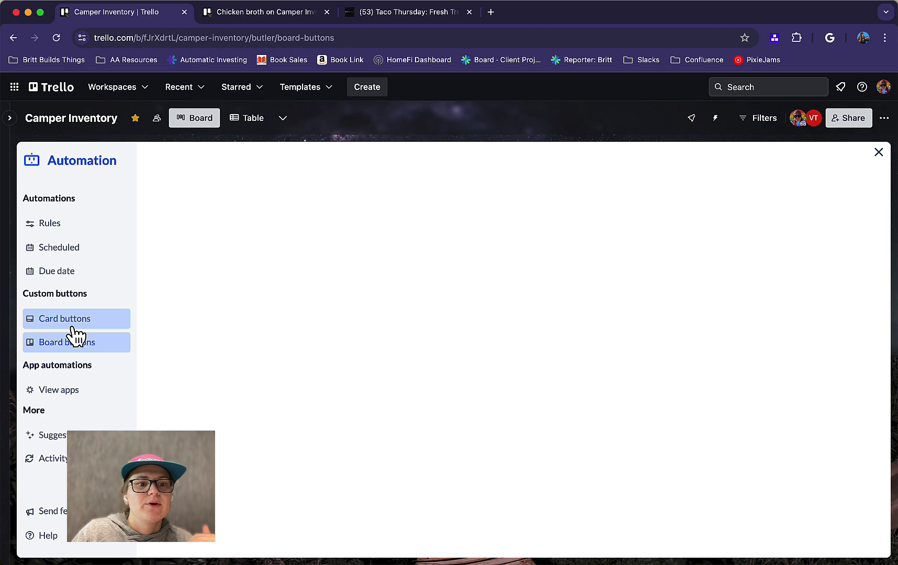
{"action": "left_click", "coordinate": [754, 174]}
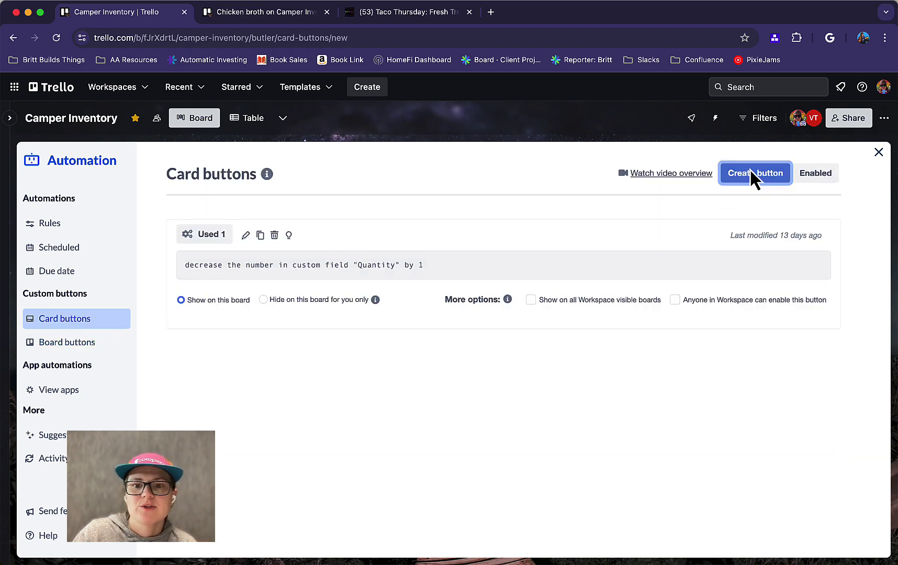
{"action": "left_click", "coordinate": [269, 228]}
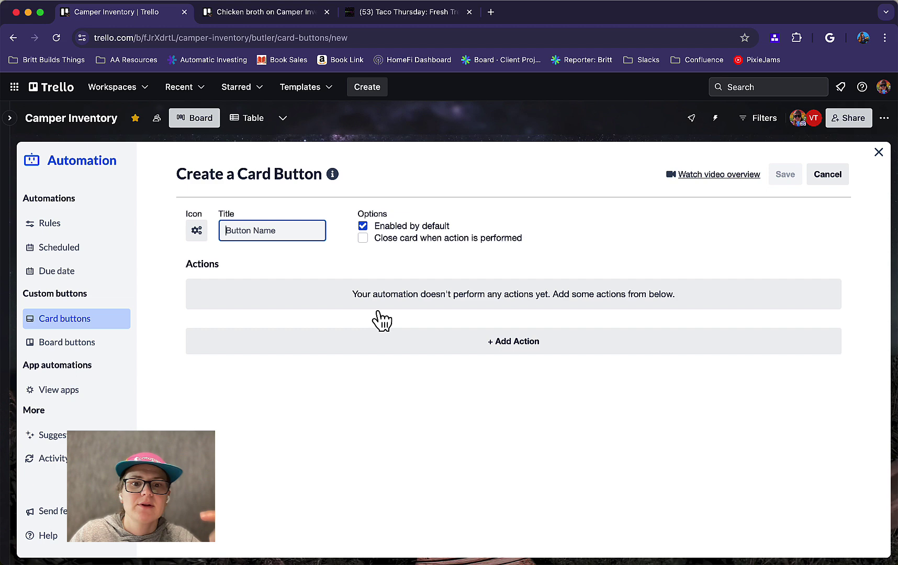
{"action": "left_click", "coordinate": [366, 343]}
{"action": "left_click", "coordinate": [250, 231]}
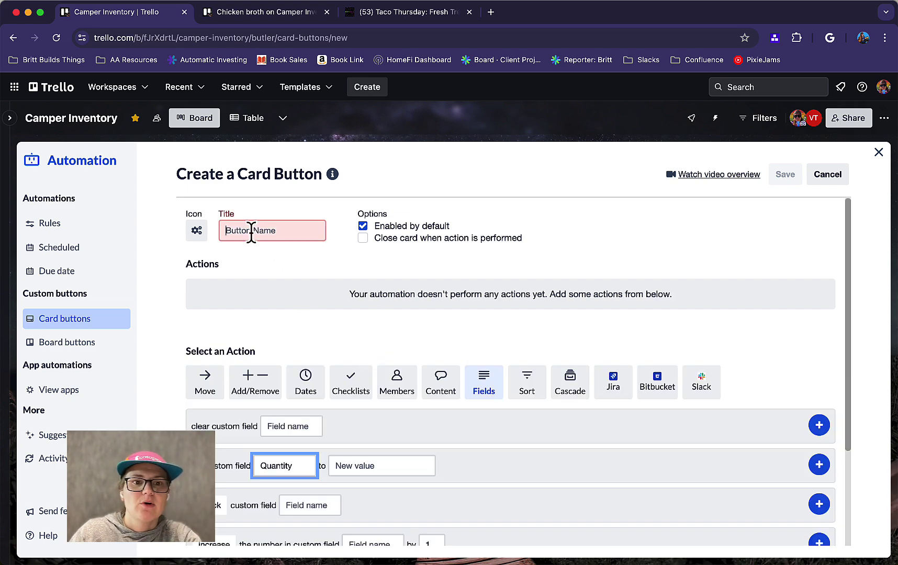
{"action": "type", "text": "Test"}
{"action": "scroll", "coordinate": [394, 314], "scroll_direction": "down", "scroll_amount": 2}
{"action": "scroll", "coordinate": [286, 417], "scroll_direction": "down", "scroll_amount": 1}
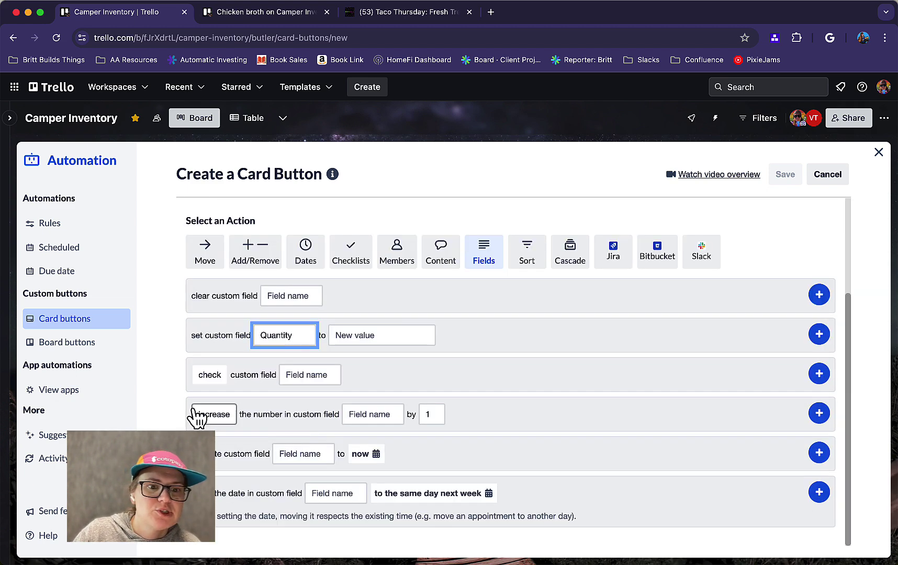
Step: Give the button a 'decrease custom field Quantity by 1' action, then discard the draft
{"action": "left_click", "coordinate": [204, 414]}
{"action": "left_click", "coordinate": [484, 229]}
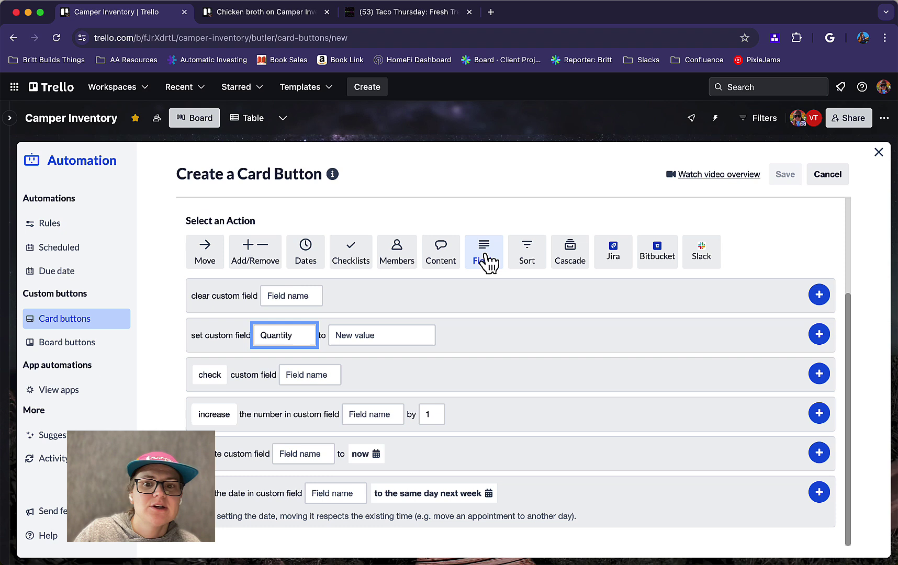
{"action": "left_click", "coordinate": [215, 417]}
{"action": "left_click", "coordinate": [236, 466]}
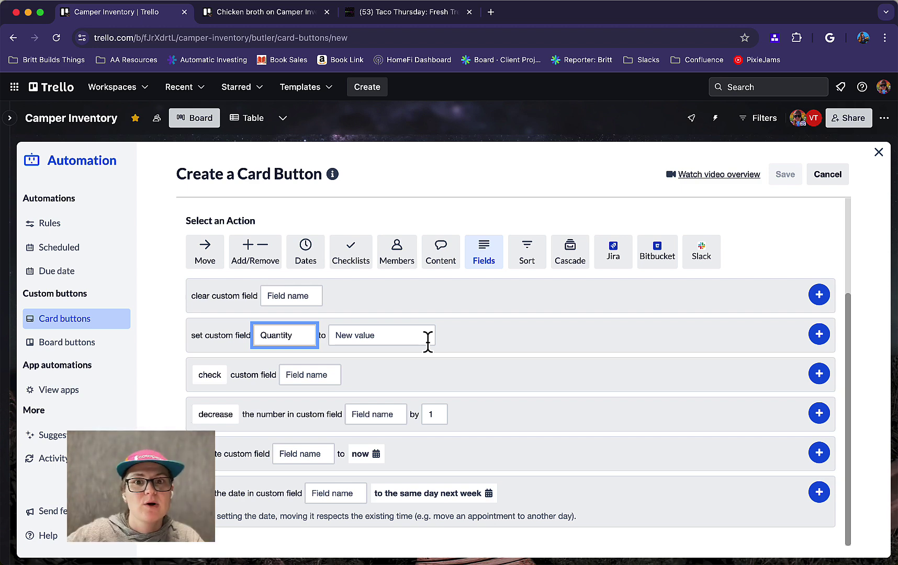
{"action": "left_click", "coordinate": [229, 414]}
{"action": "left_click", "coordinate": [372, 414]}
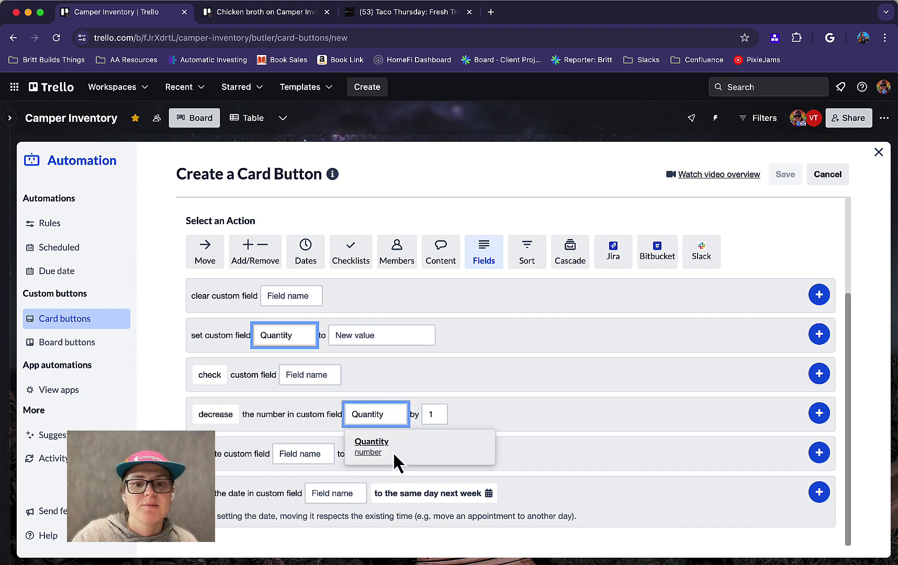
{"action": "left_click", "coordinate": [390, 448]}
{"action": "left_click", "coordinate": [434, 415]}
{"action": "left_click", "coordinate": [820, 413]}
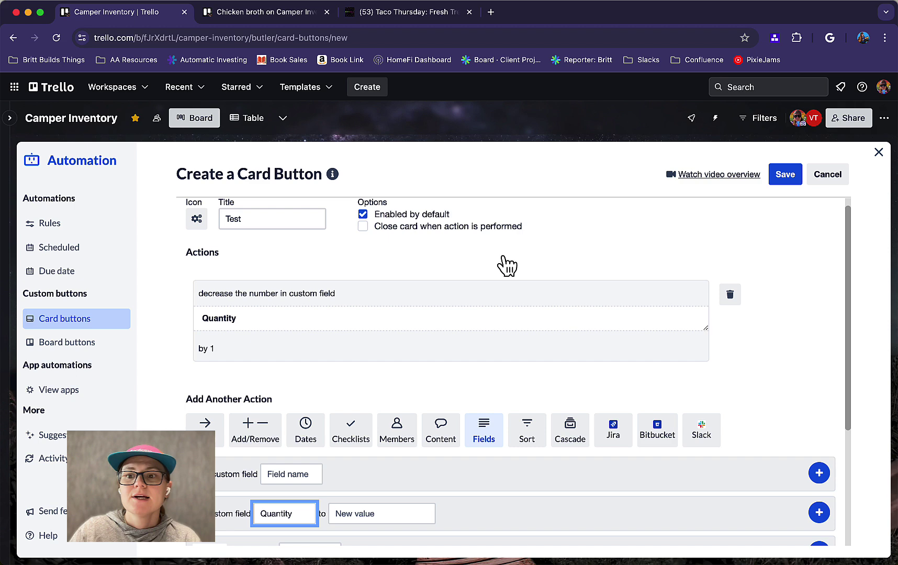
{"action": "left_click", "coordinate": [837, 178]}
{"action": "left_click", "coordinate": [877, 153]}
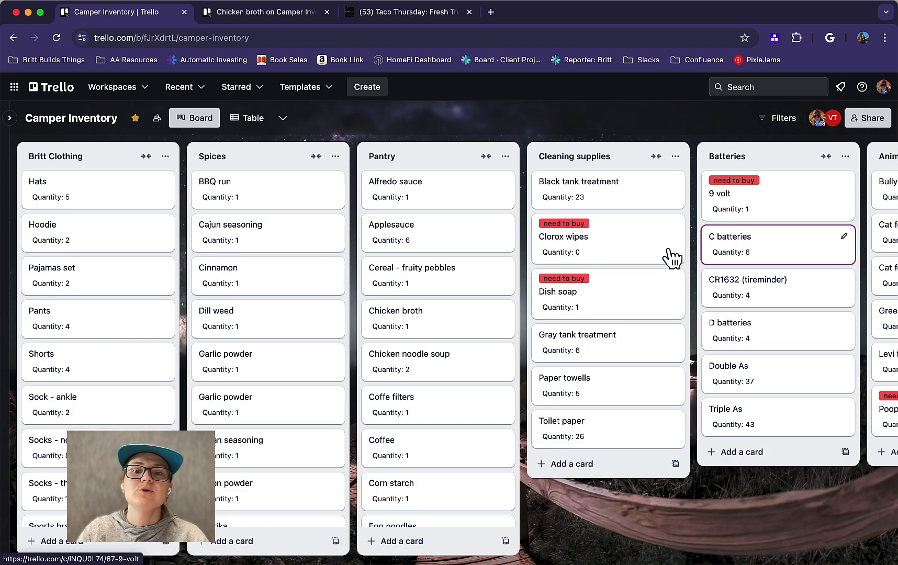